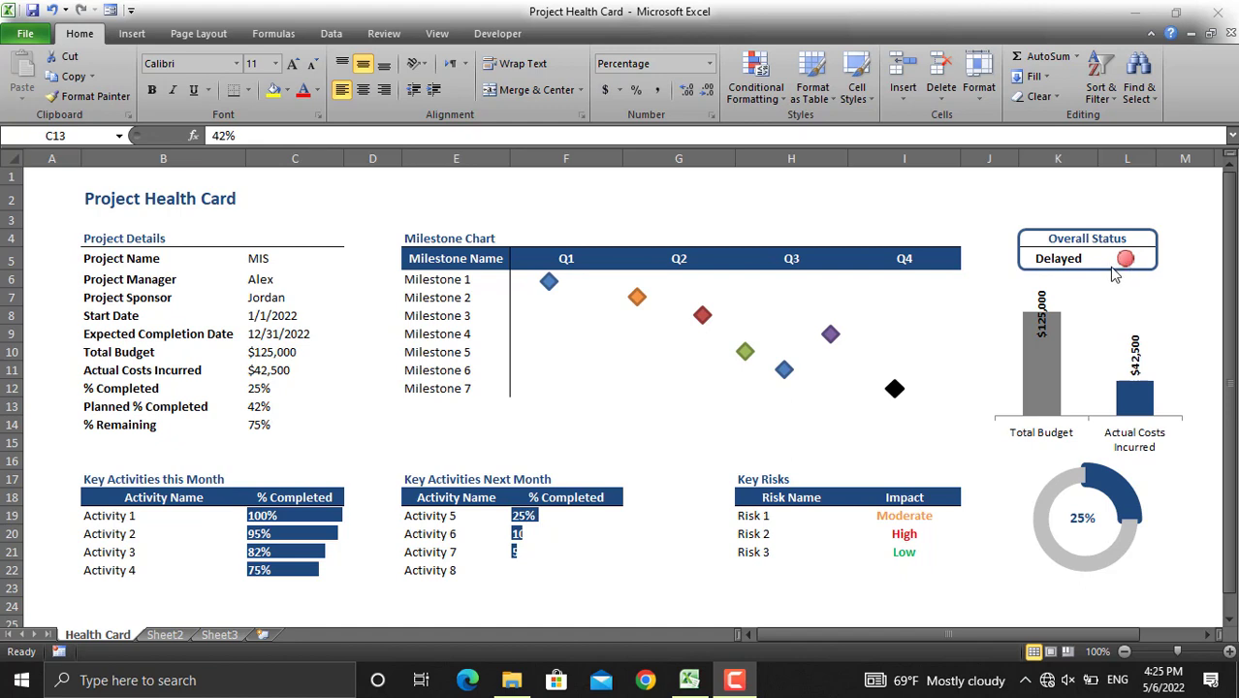
- Enter 35% as the % Completed value in C12 on the Health Card
left_click(259, 400)
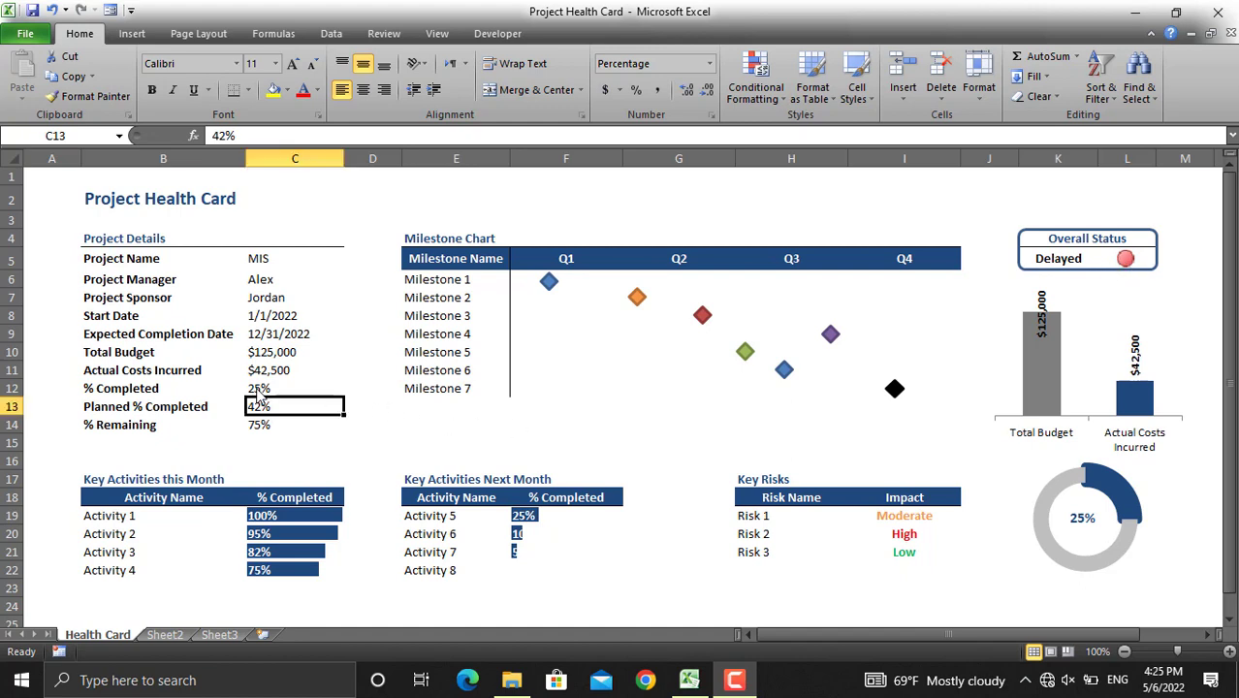
left_click(254, 388)
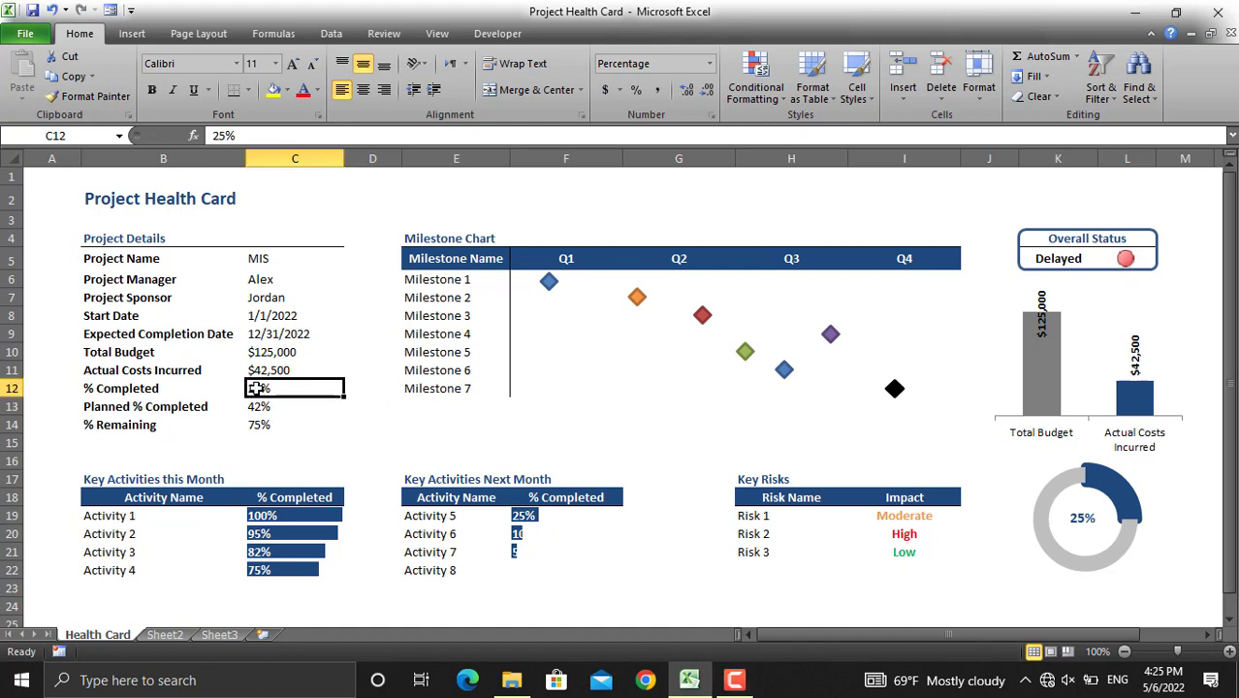
type("35")
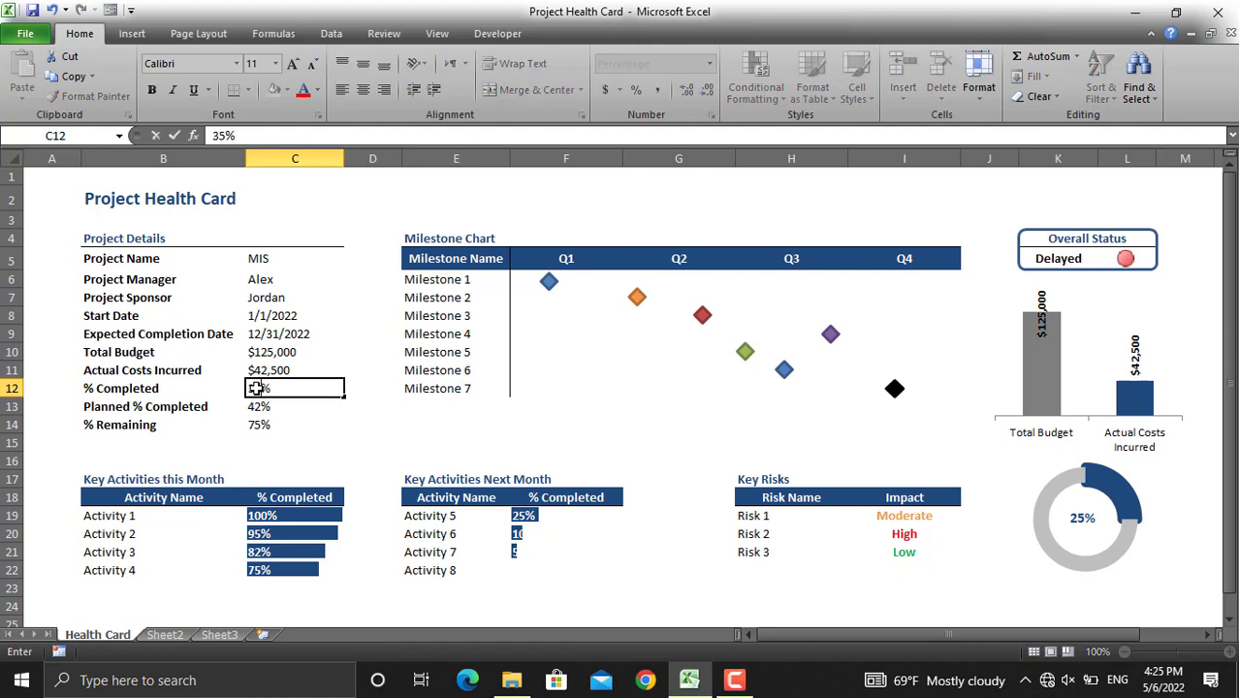
key("Return")
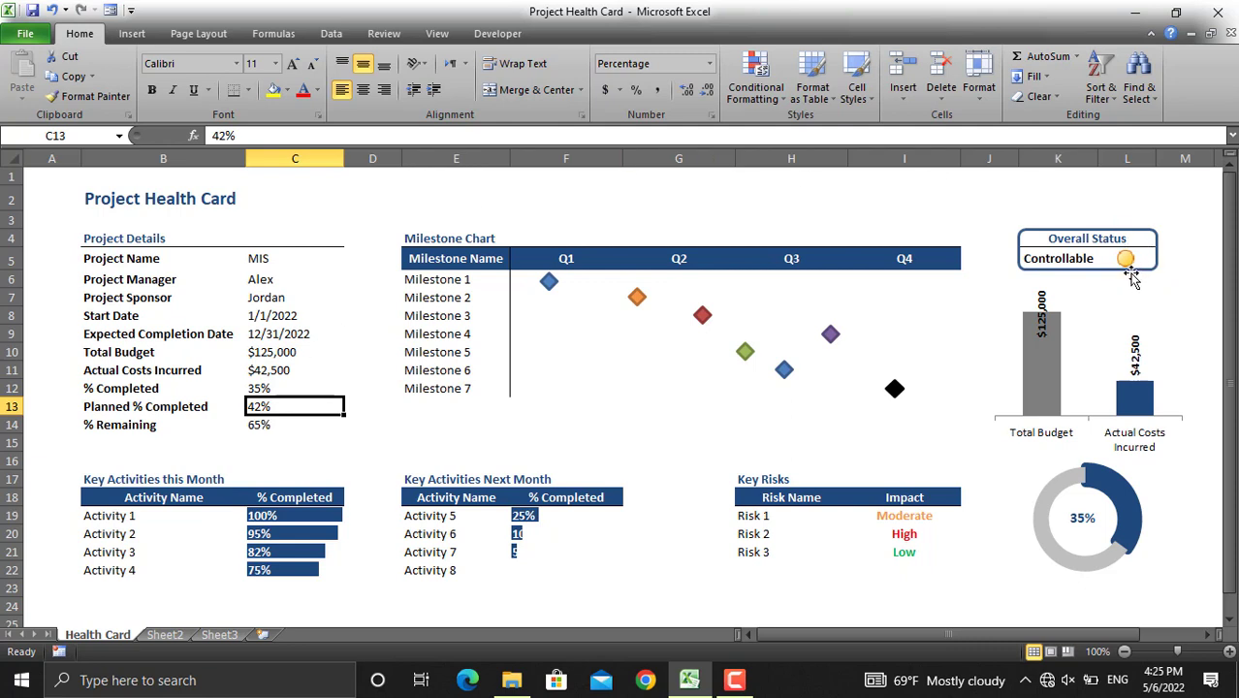
- Change % Completed to 55% so the status turns On-track, then move to Sheet3
left_click(259, 388)
type("55")
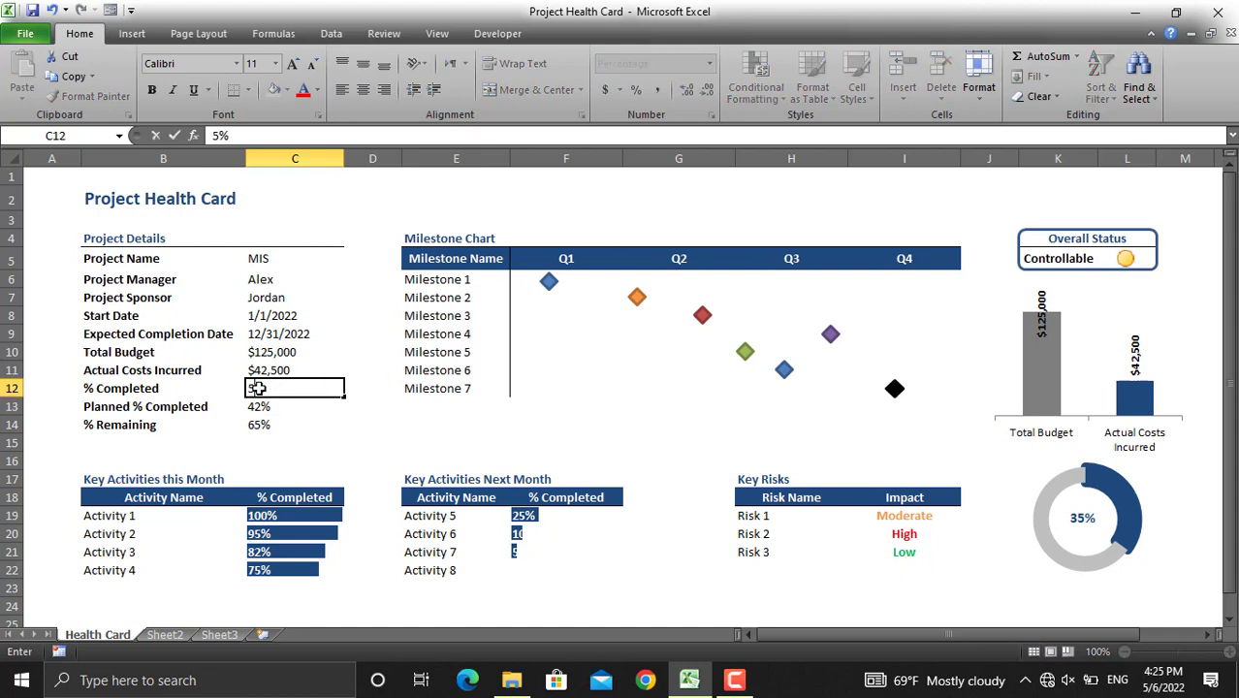
key("Return")
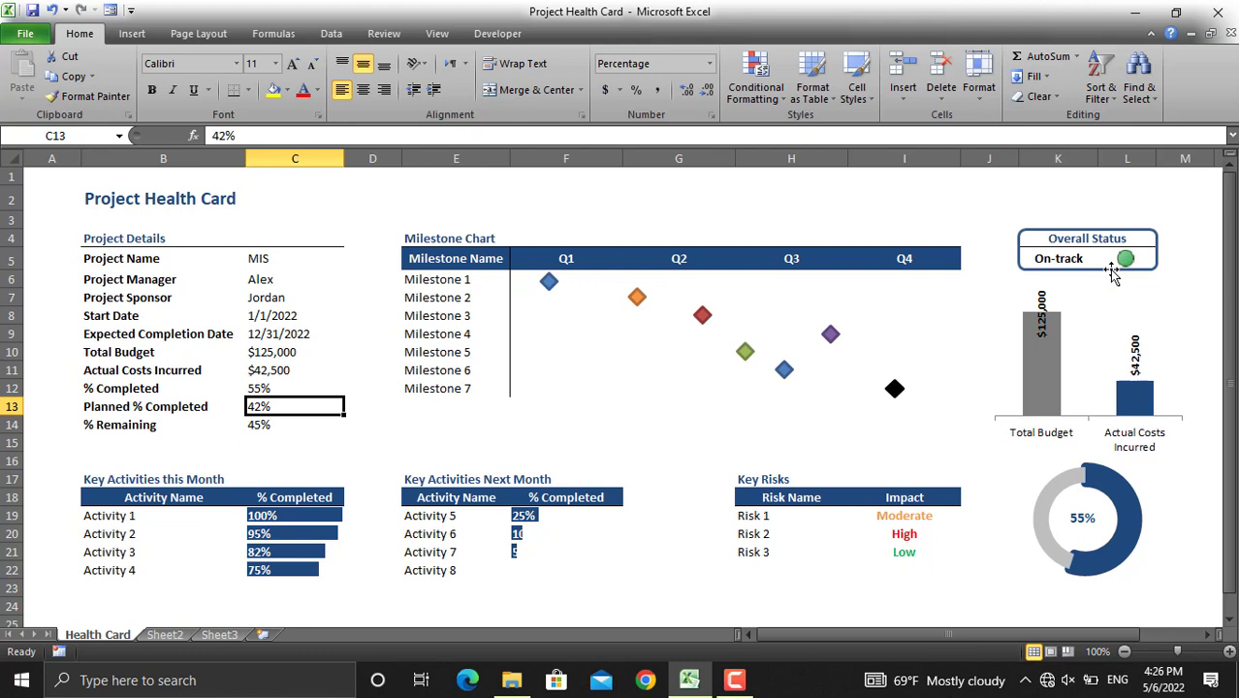
key("ctrl+Page_Down")
key("ctrl+Page_Down")
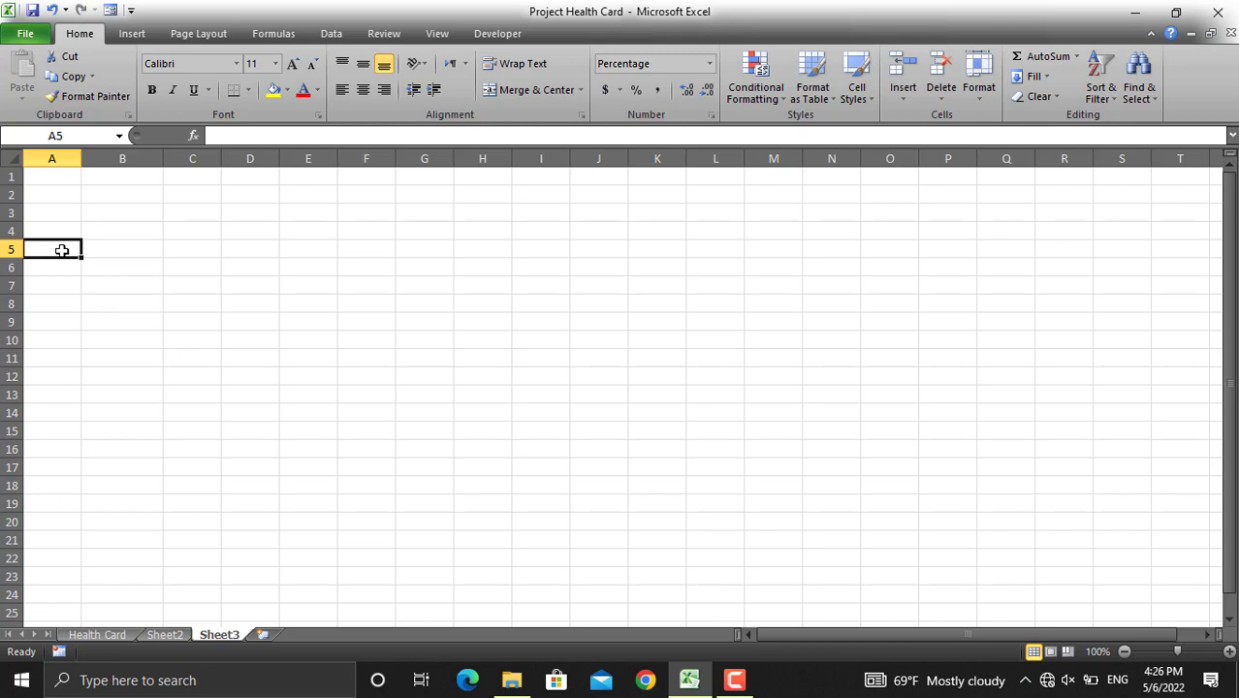
- Enter ='Health Card'!C12-'Health Card'!C13 in Sheet3 A5, giving 13%
type("=")
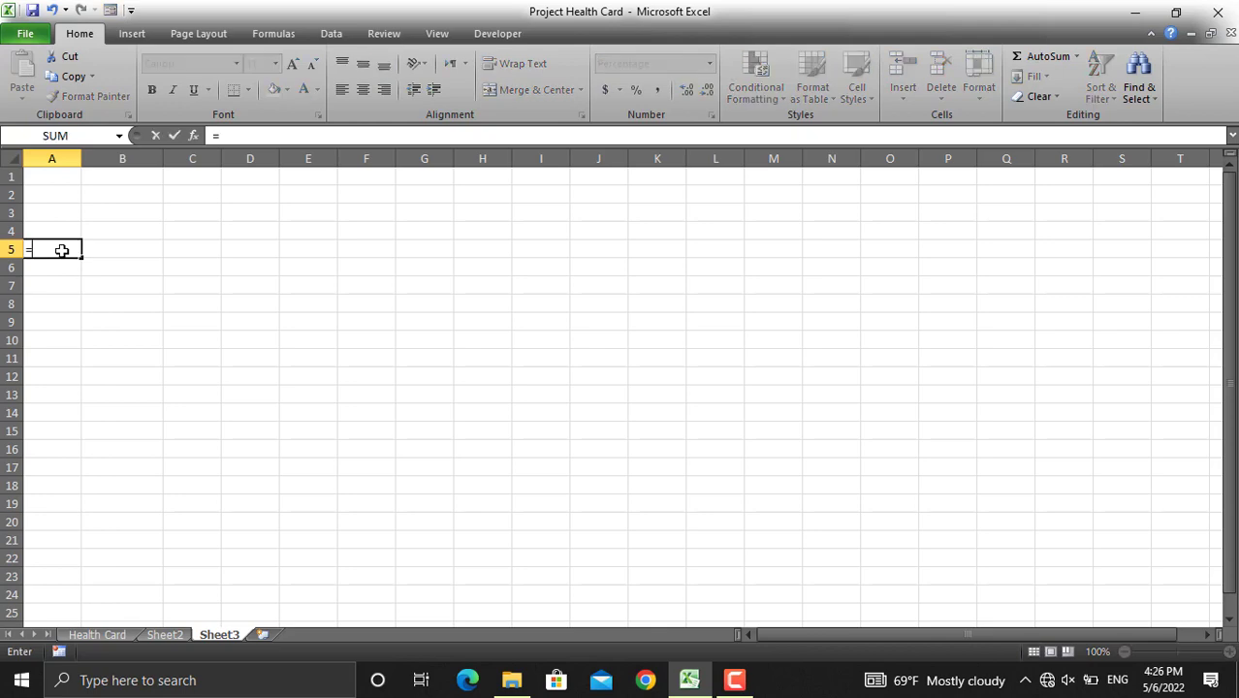
left_click(97, 635)
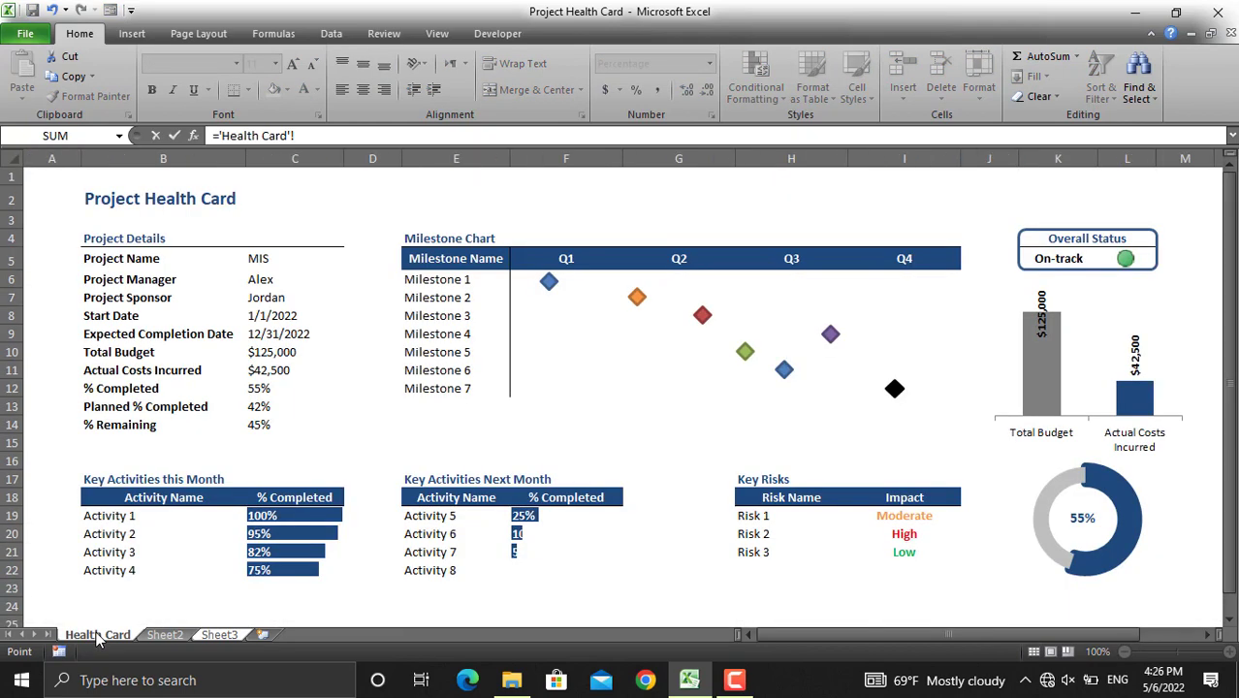
left_click(262, 388)
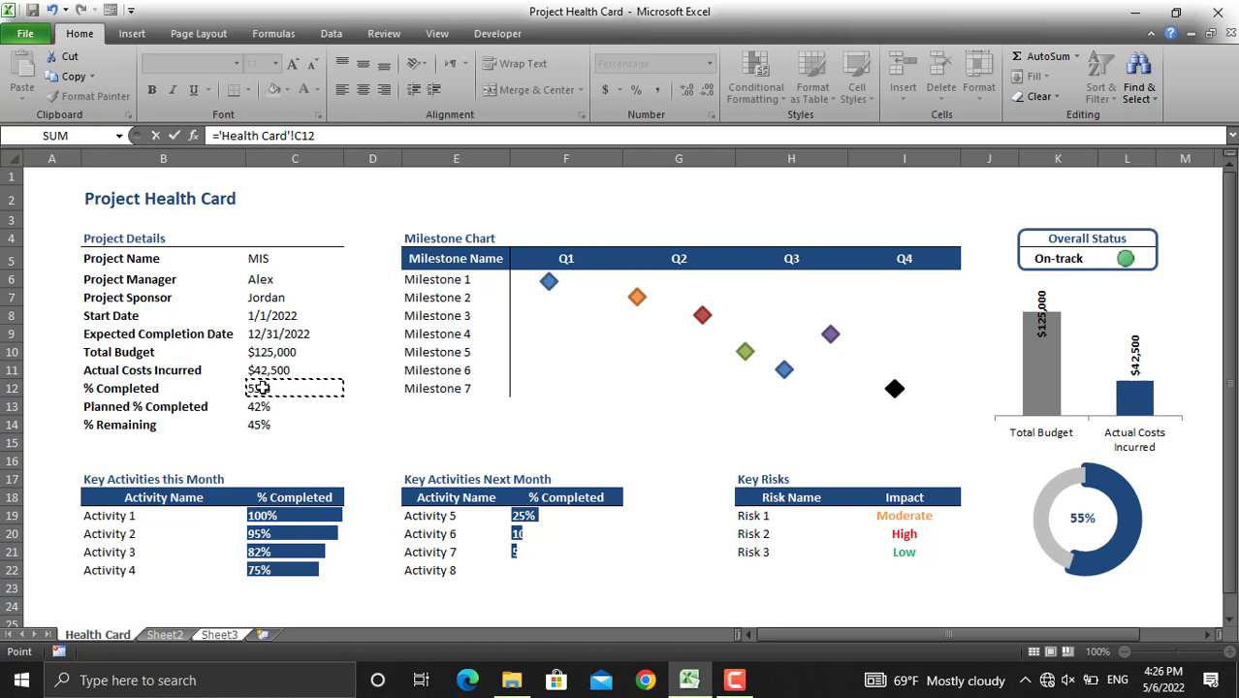
type("-")
left_click(253, 407)
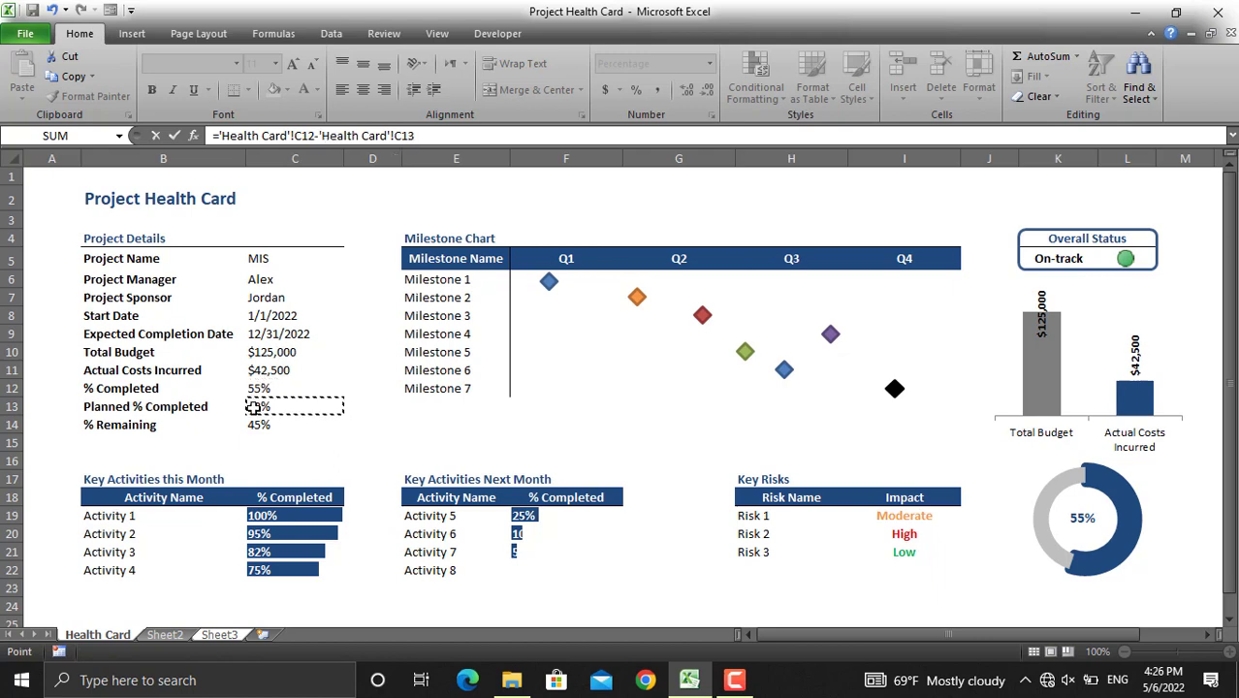
key("Return")
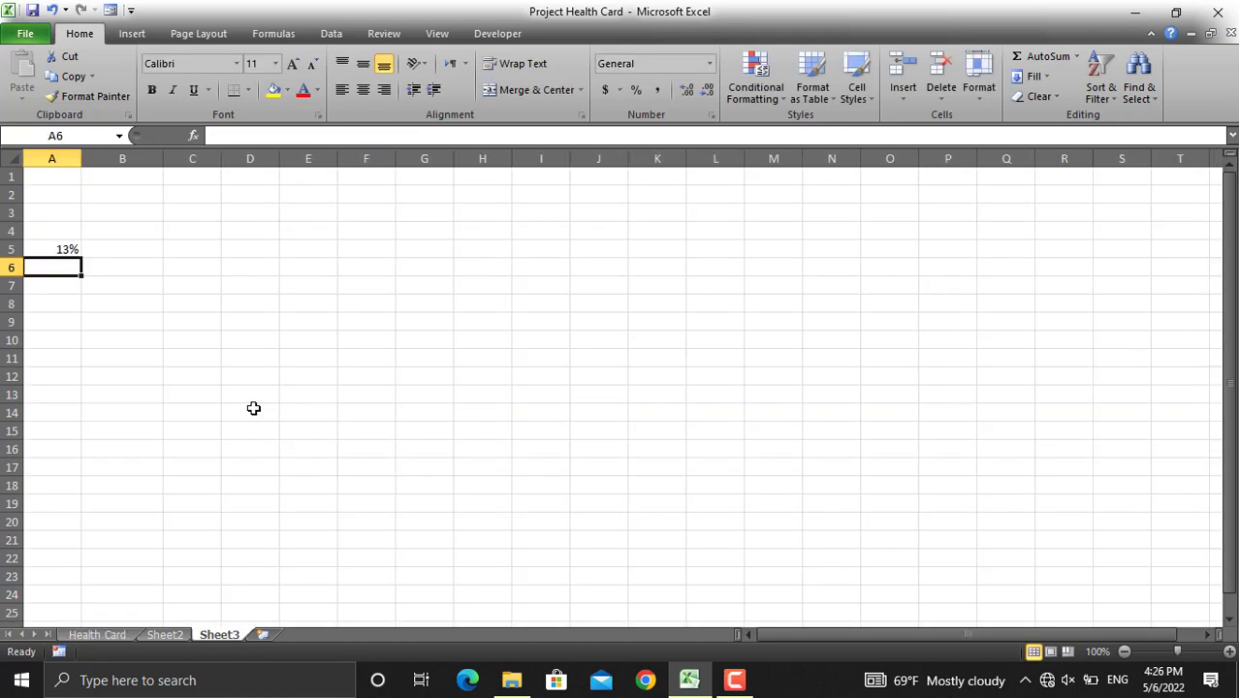
left_click(123, 250)
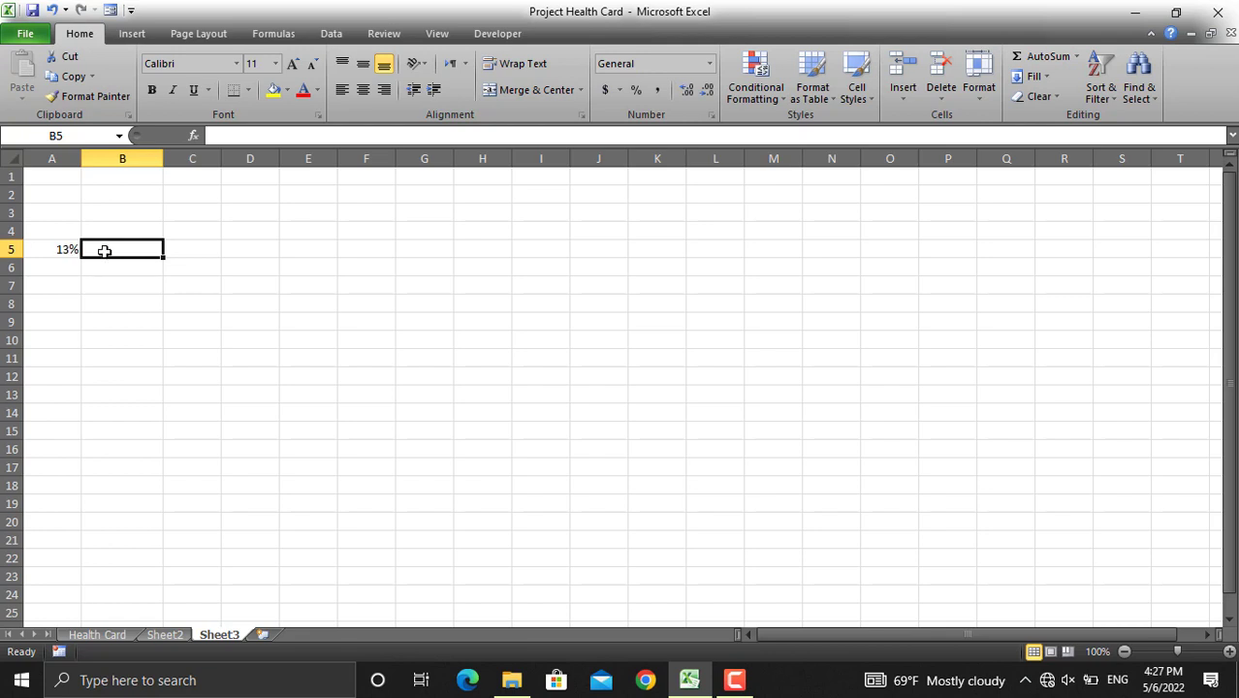
- Start B5 with =IF(A5<=-0.1,"Delayed",IF( as the first branch of the nested IF
type("=if")
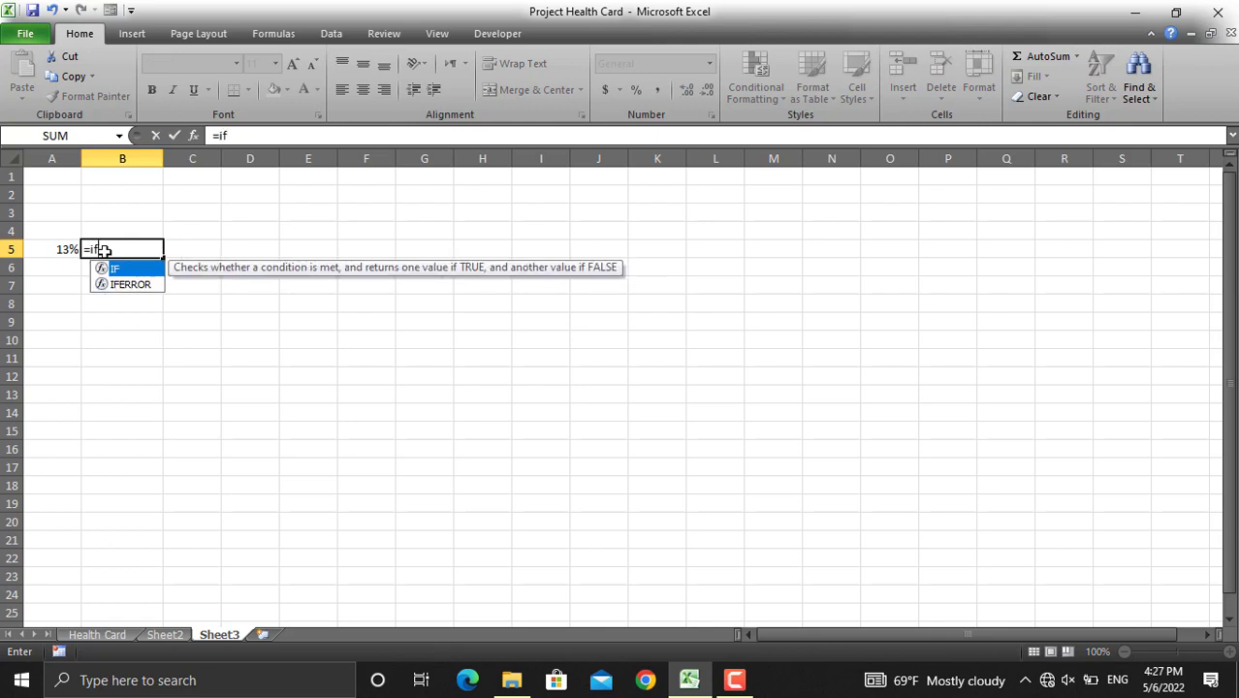
type("(")
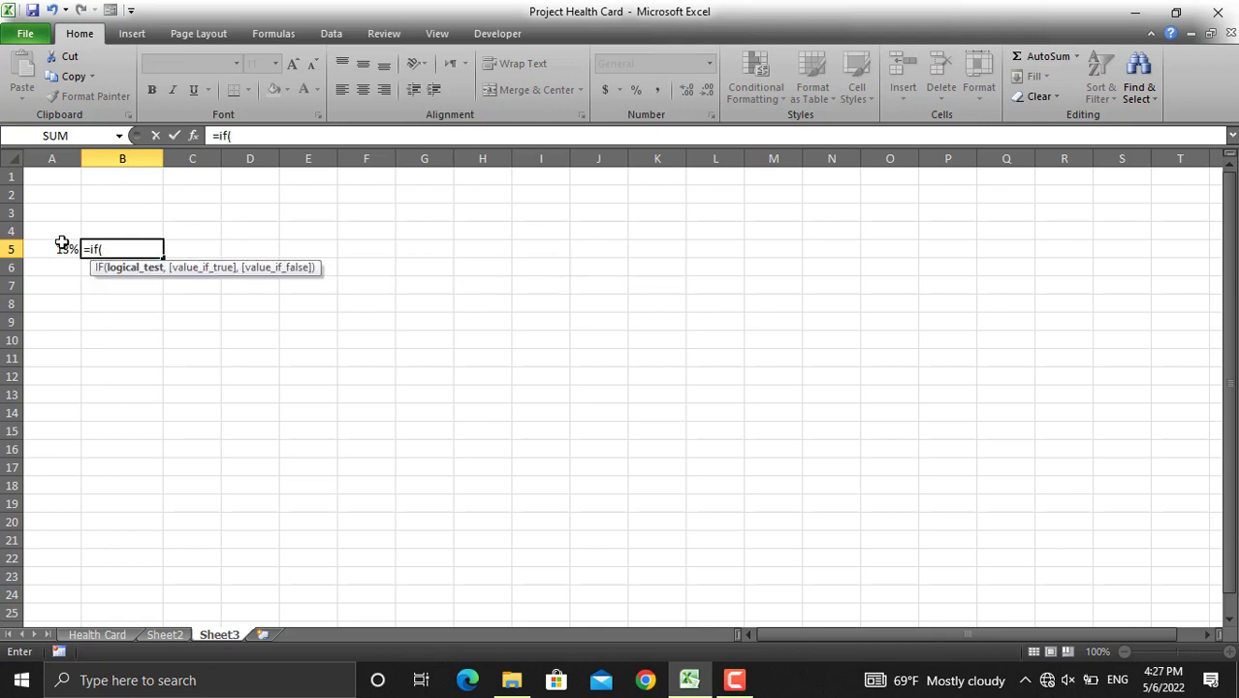
left_click(66, 249)
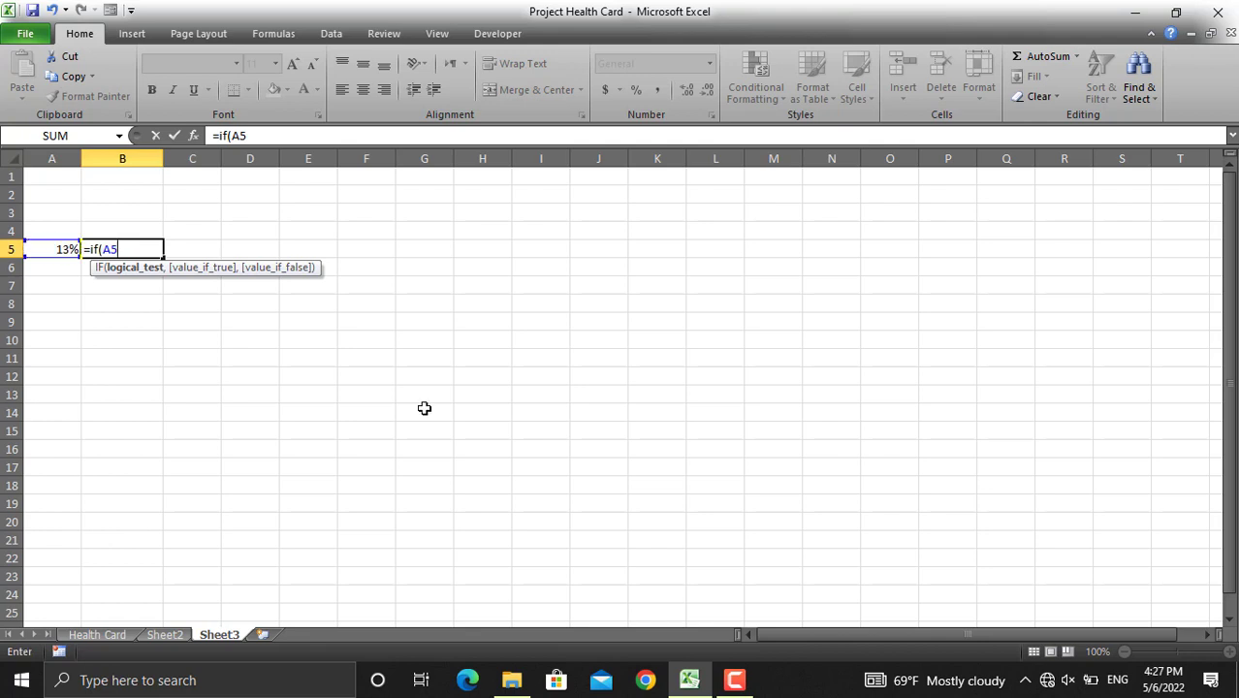
type("=<-0.1")
type(",")
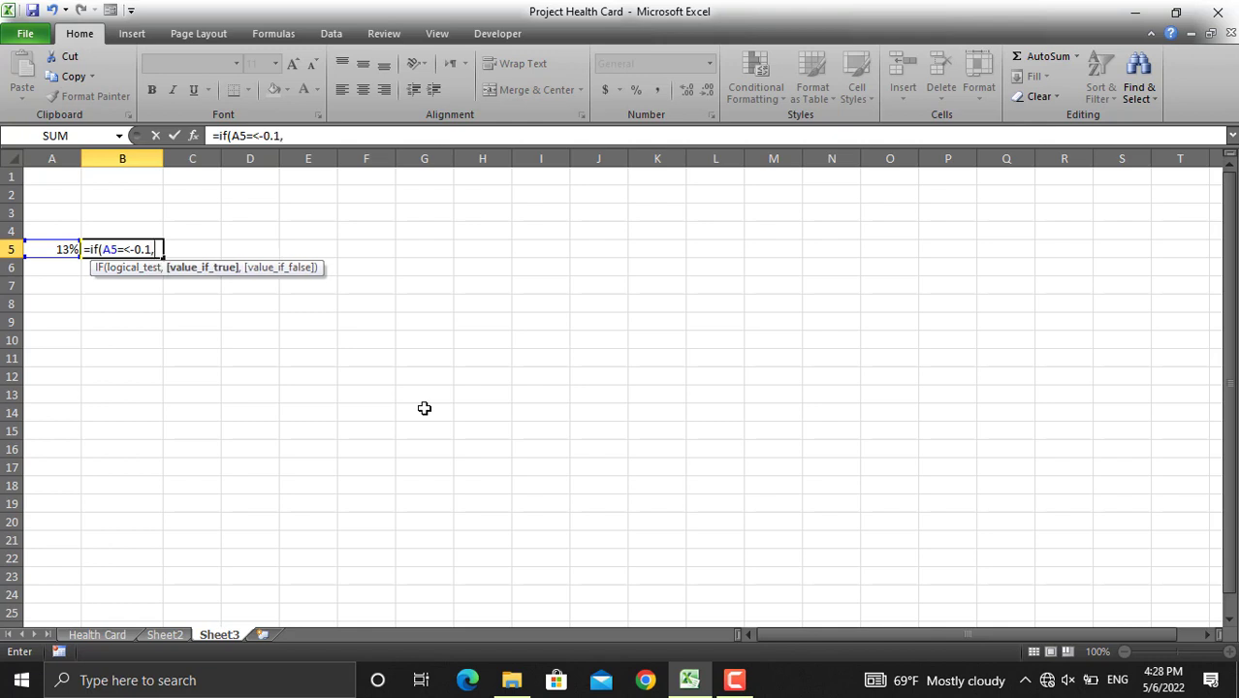
type("\"Delayed\"")
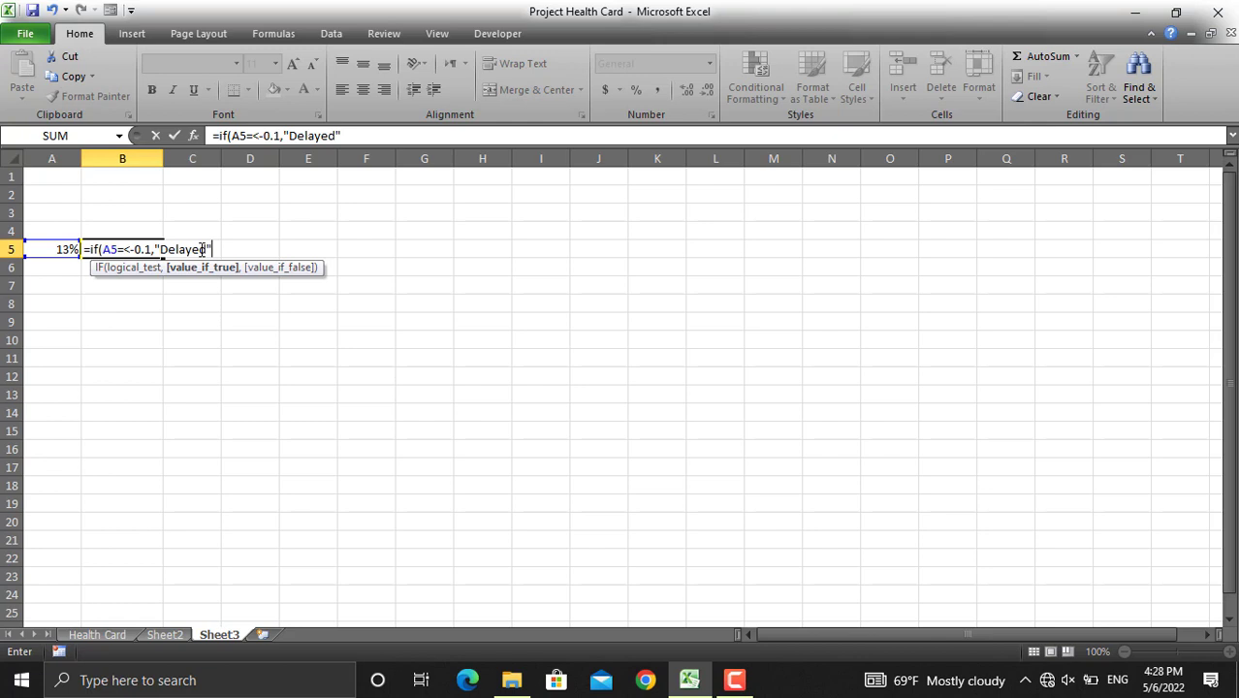
type(",")
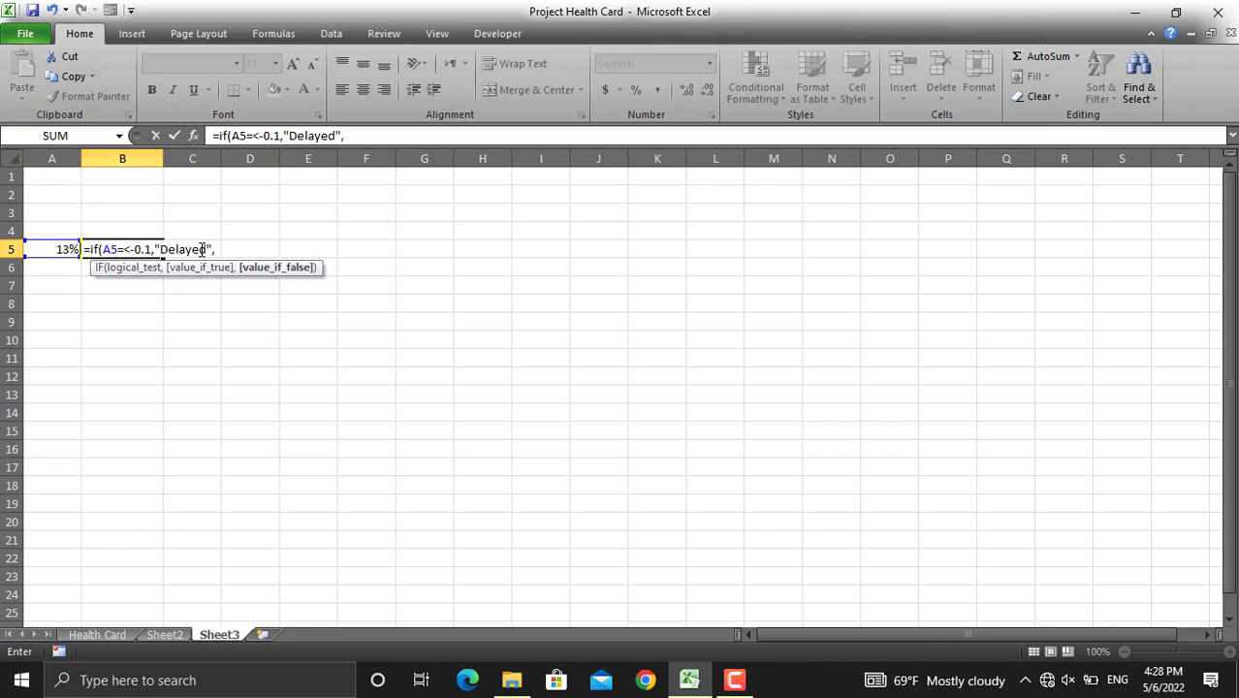
type("if(")
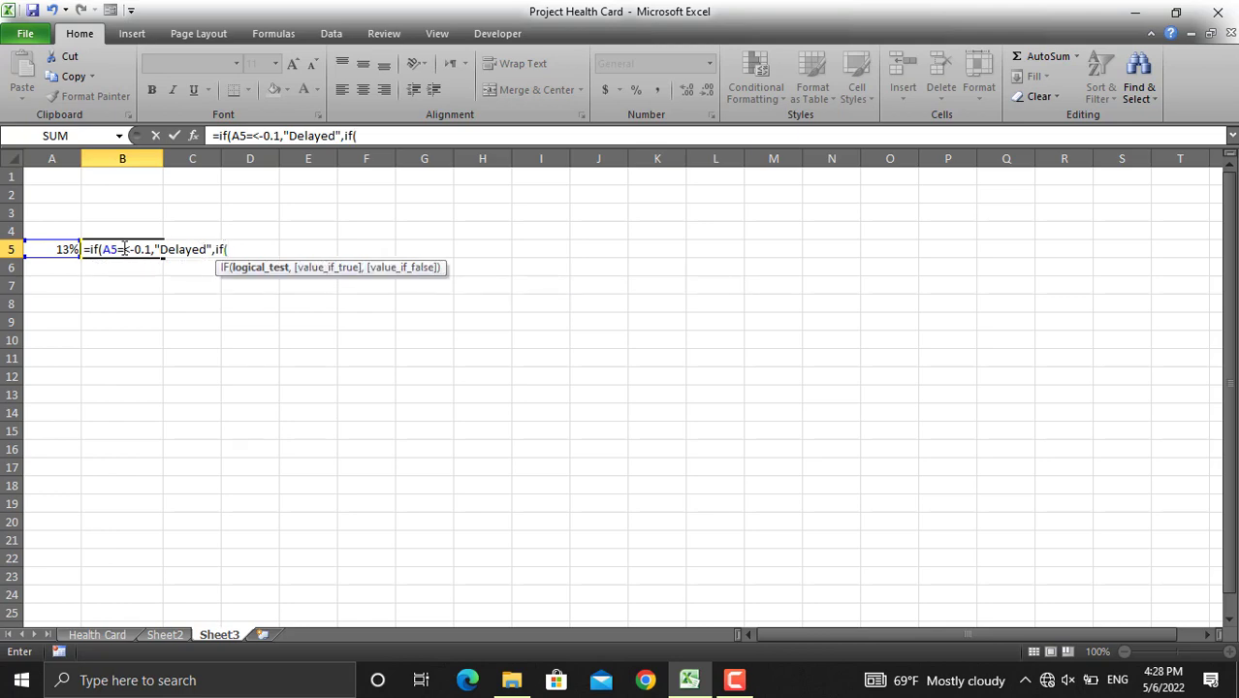
- Add the "Controllable" branch for A5 at or below -0.05 and open the third IF
left_click(47, 248)
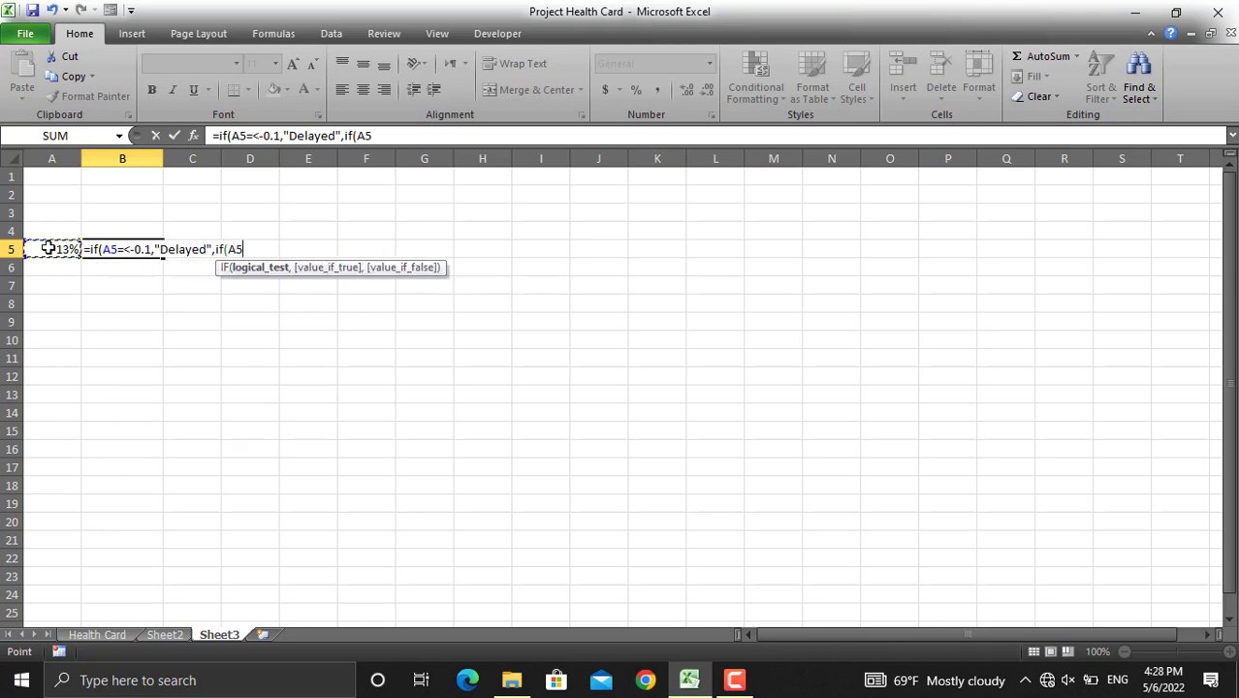
type("=<-0.05")
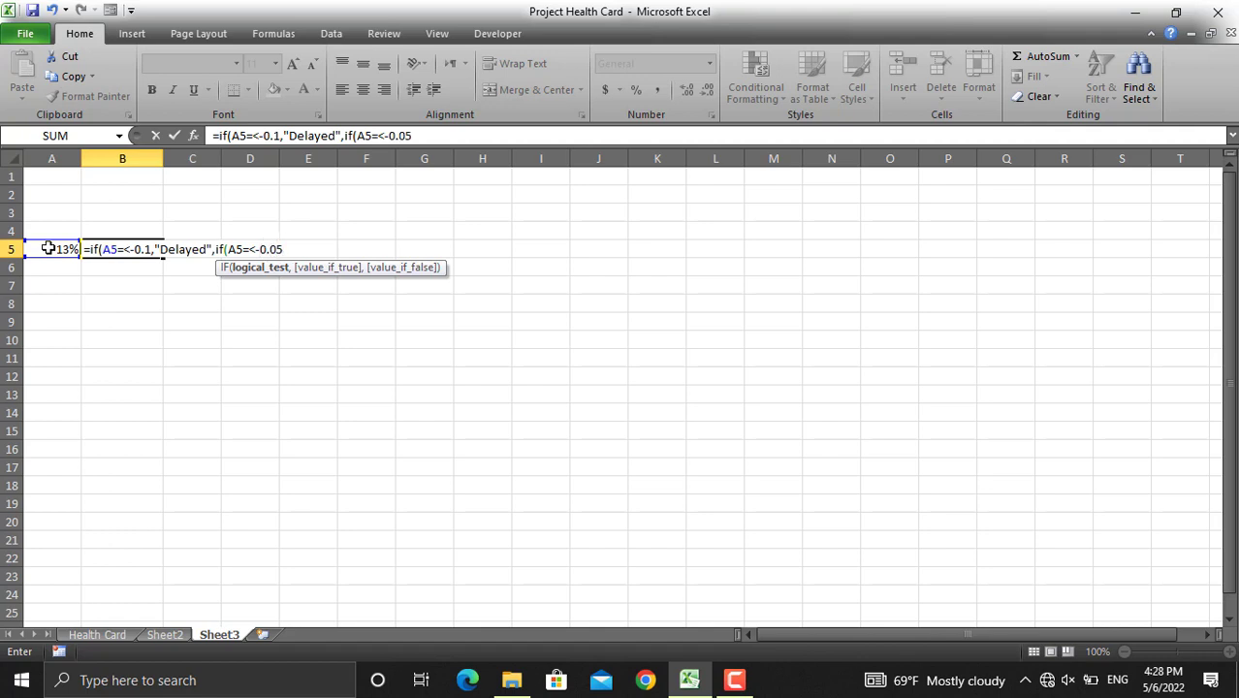
type(",")
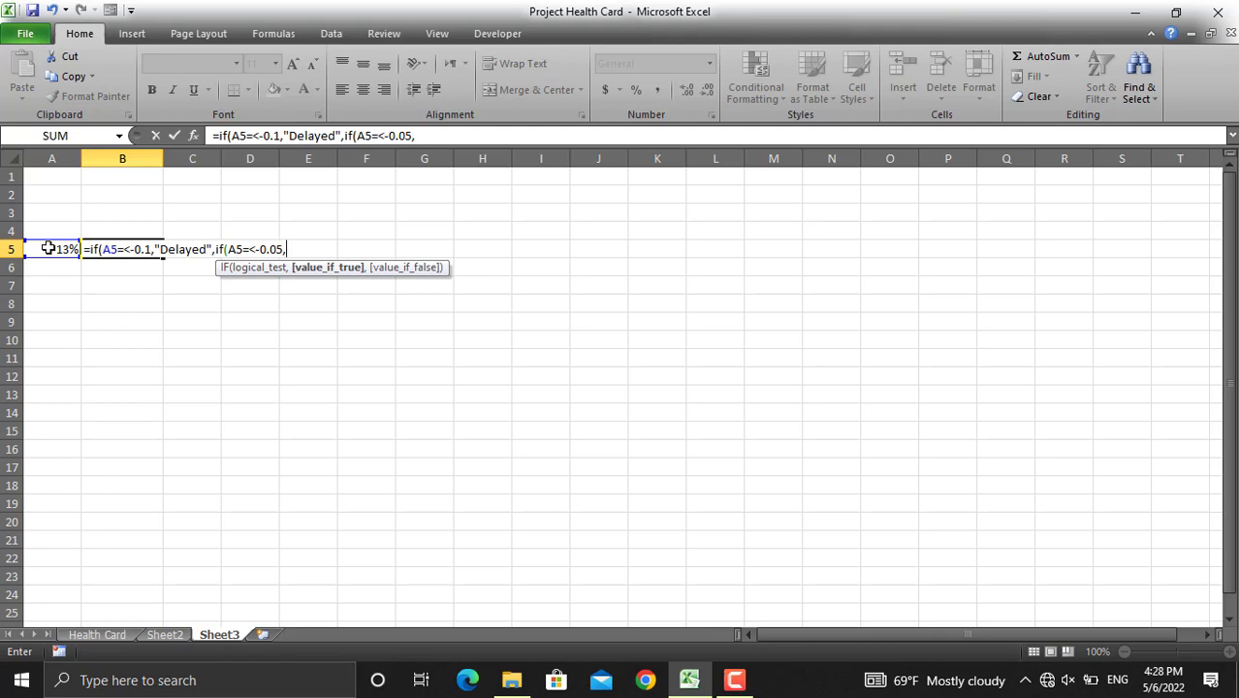
type("\"Controllable")
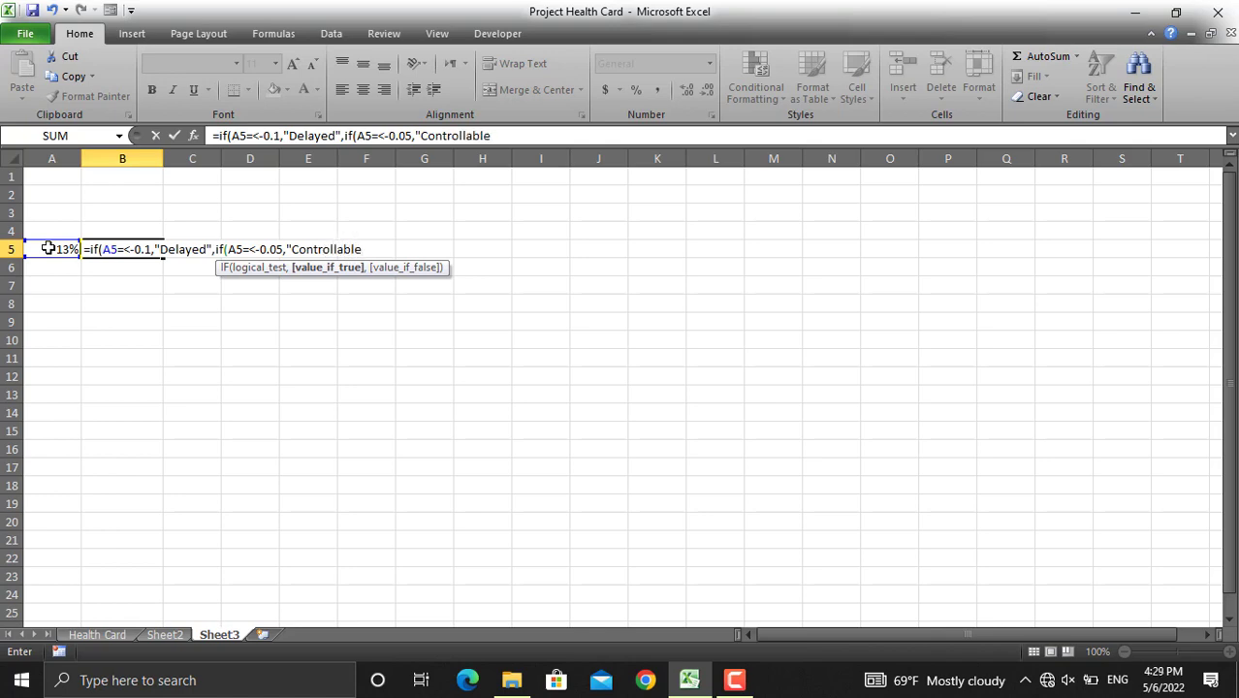
type("\",")
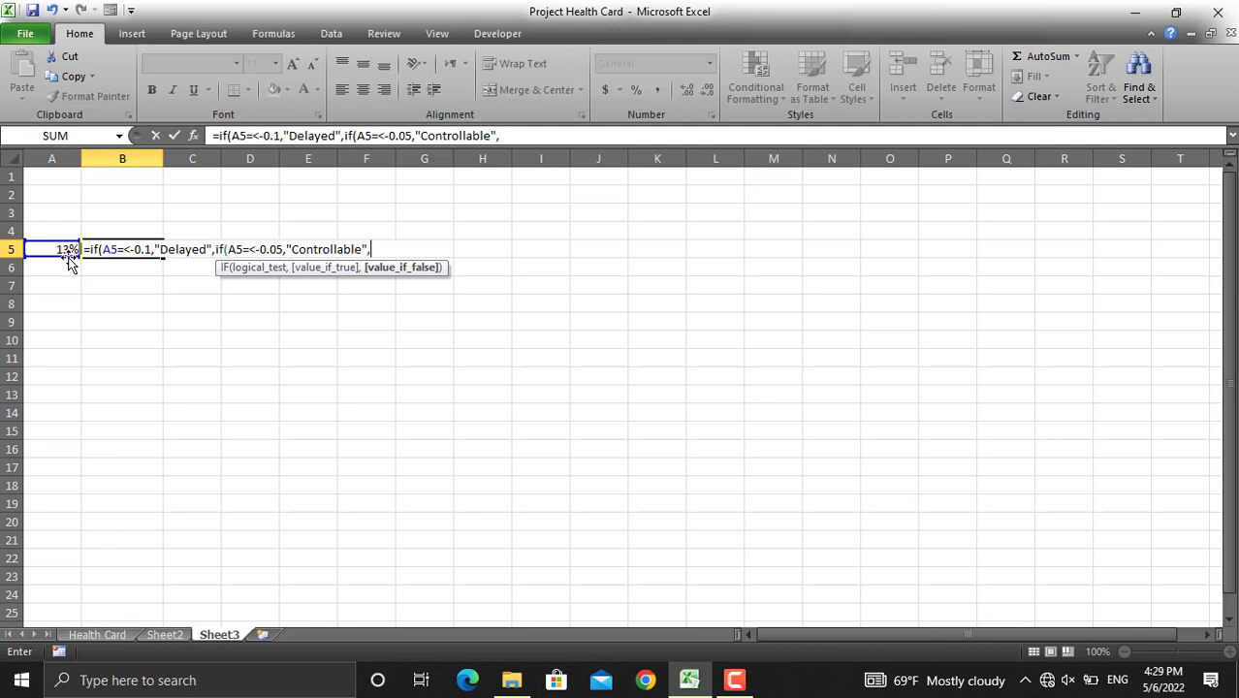
type("if(")
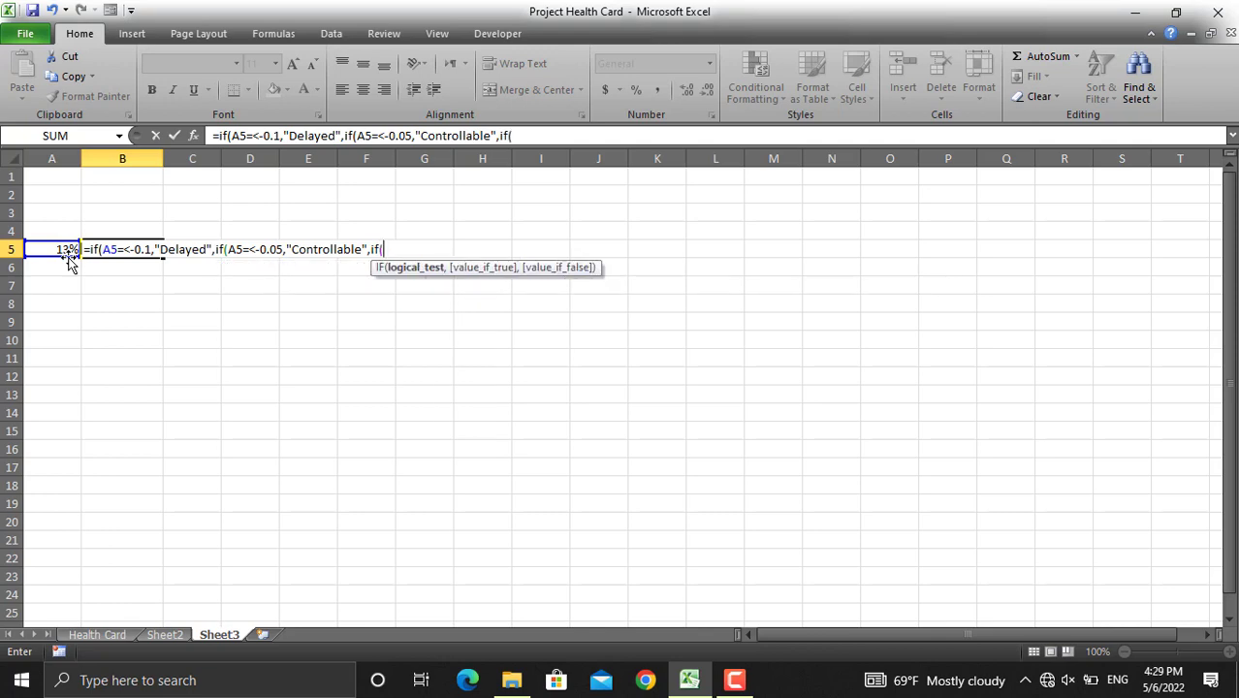
- Finish with A4>=0 returning "On-track" and accept Excel's correction, so B5 shows On-track
left_click(61, 248)
key("Up")
key("shift+Down")
key("BackSpace")
key("BackSpace")
key("BackSpace")
type(">.")
key("BackSpace")
type("=0")
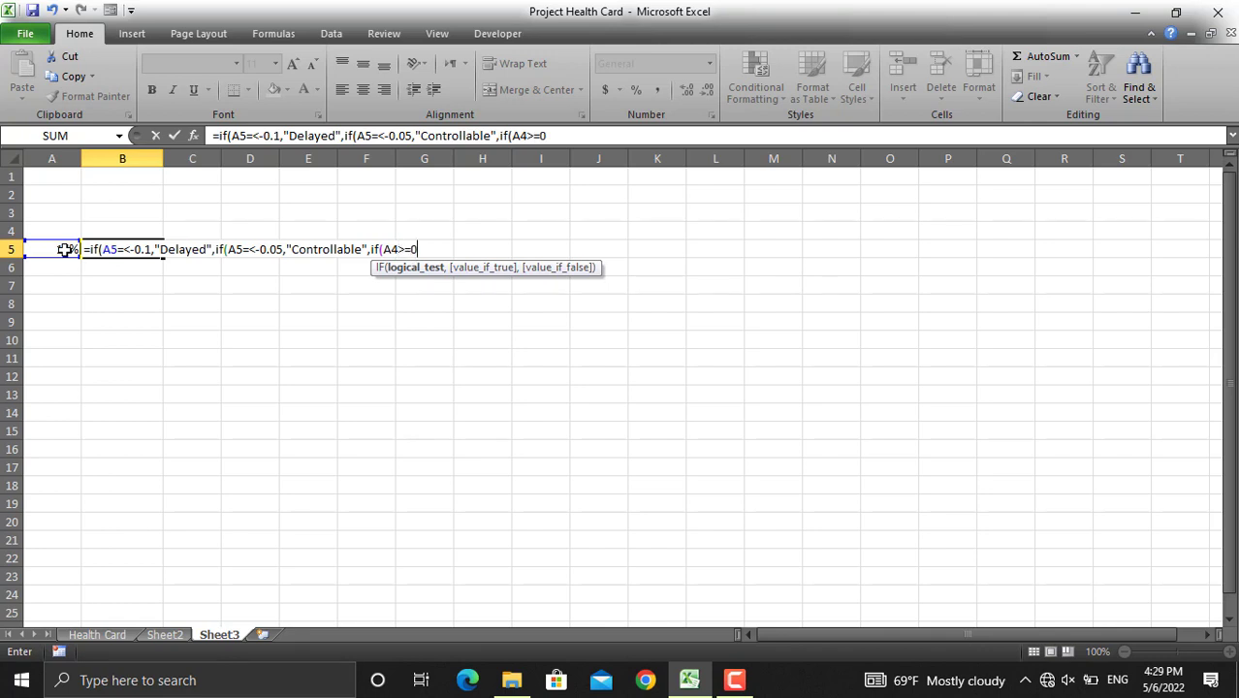
type(",\"On")
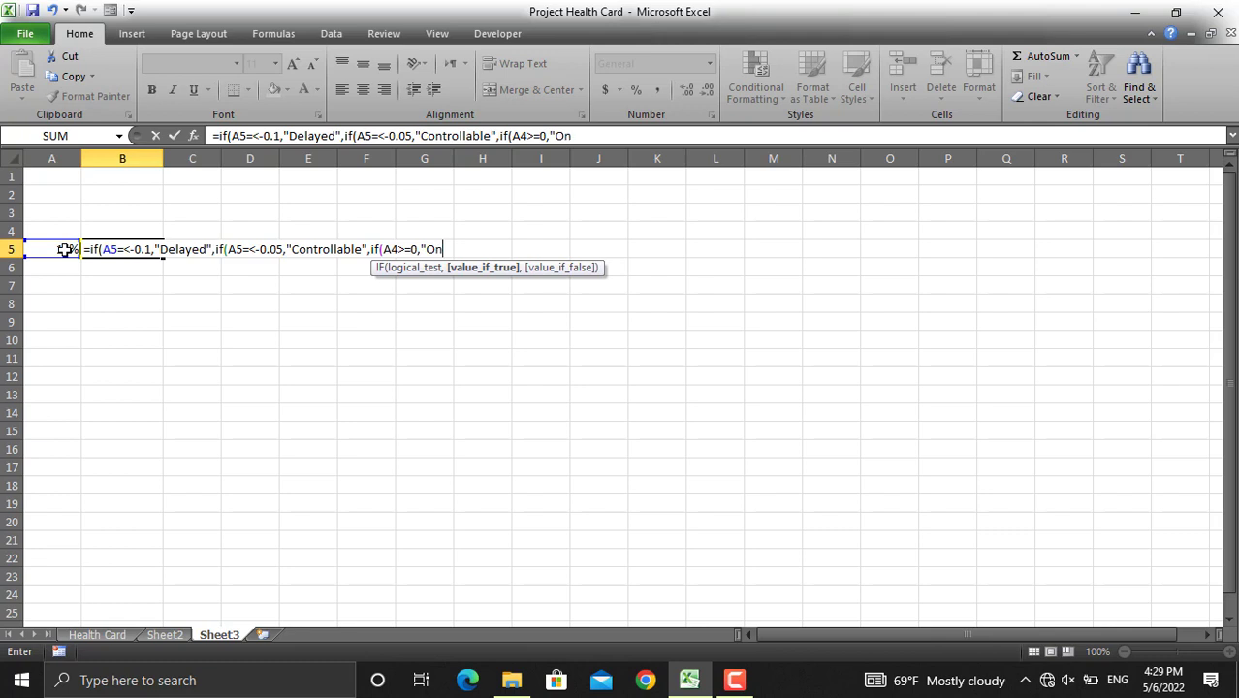
type("-track")
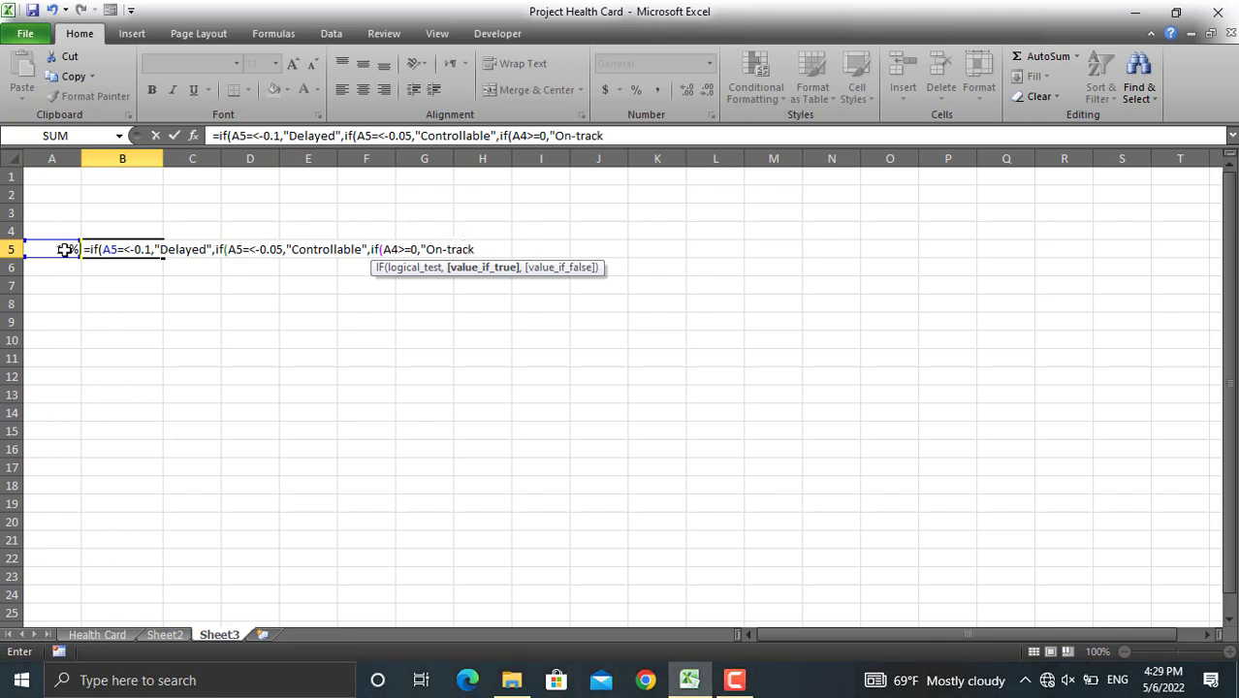
type("\")")
type(")")
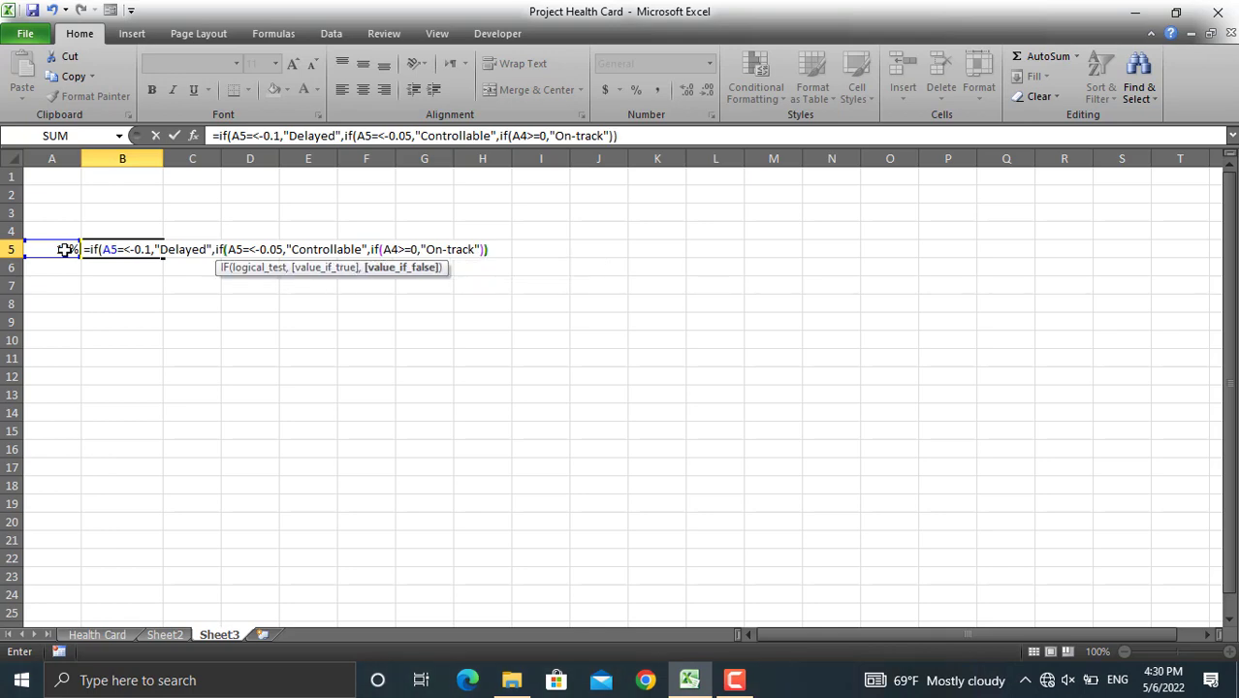
type(")")
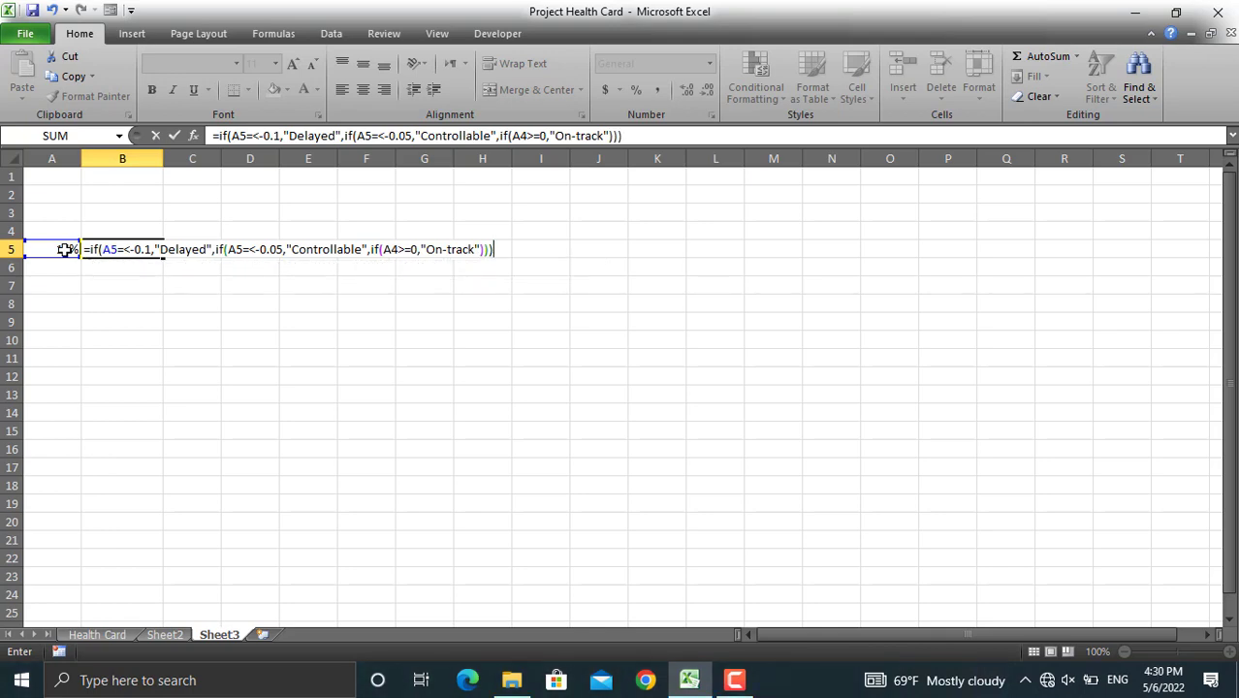
key("Return")
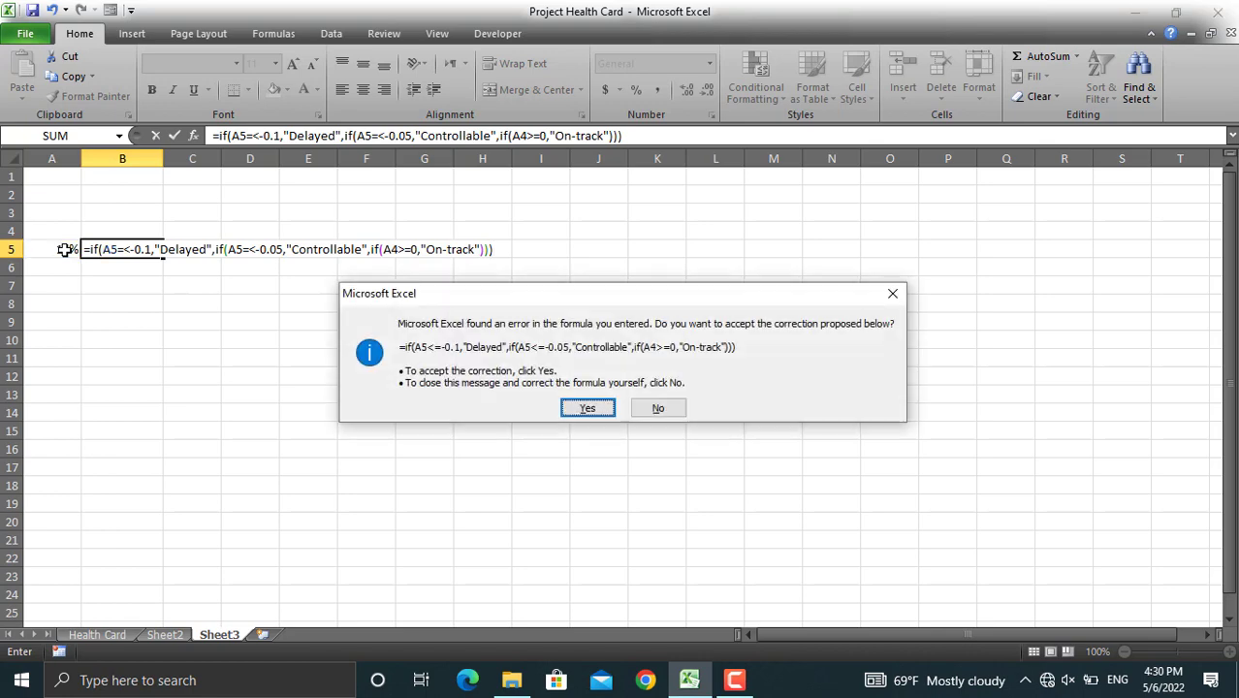
left_click(584, 410)
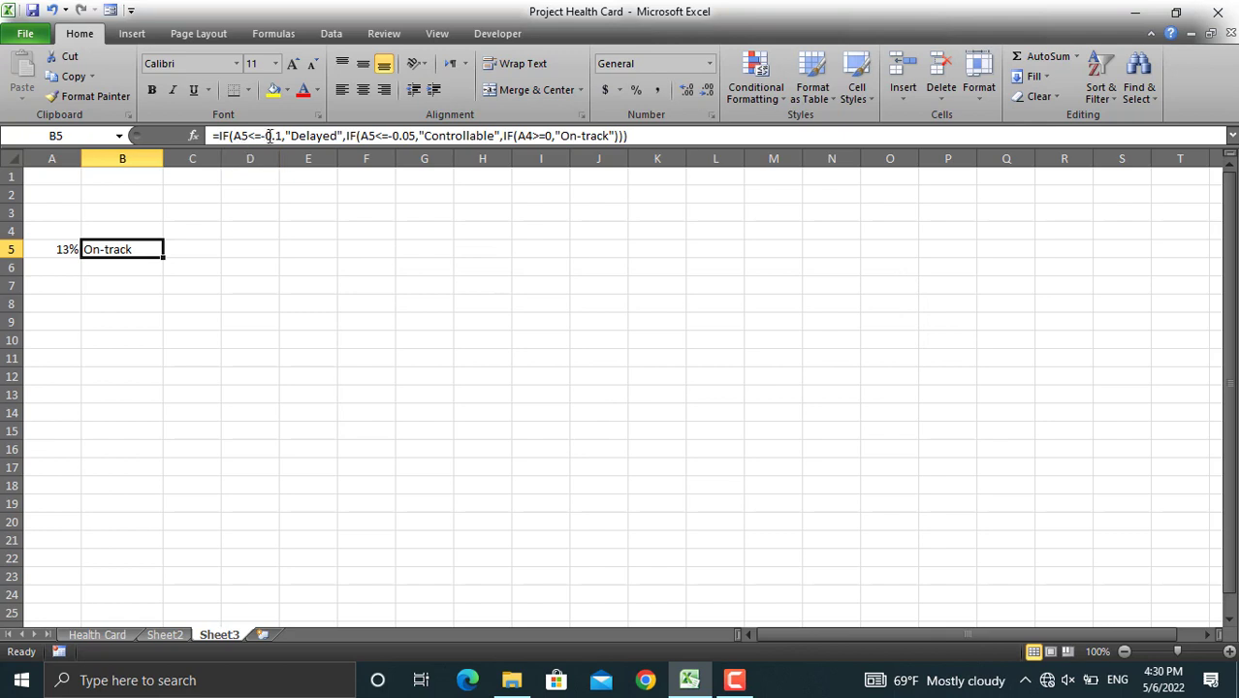
- Recommit B5's status formula after reviewing its comparison sign
left_click(257, 136)
left_click_drag(257, 136, 249, 136)
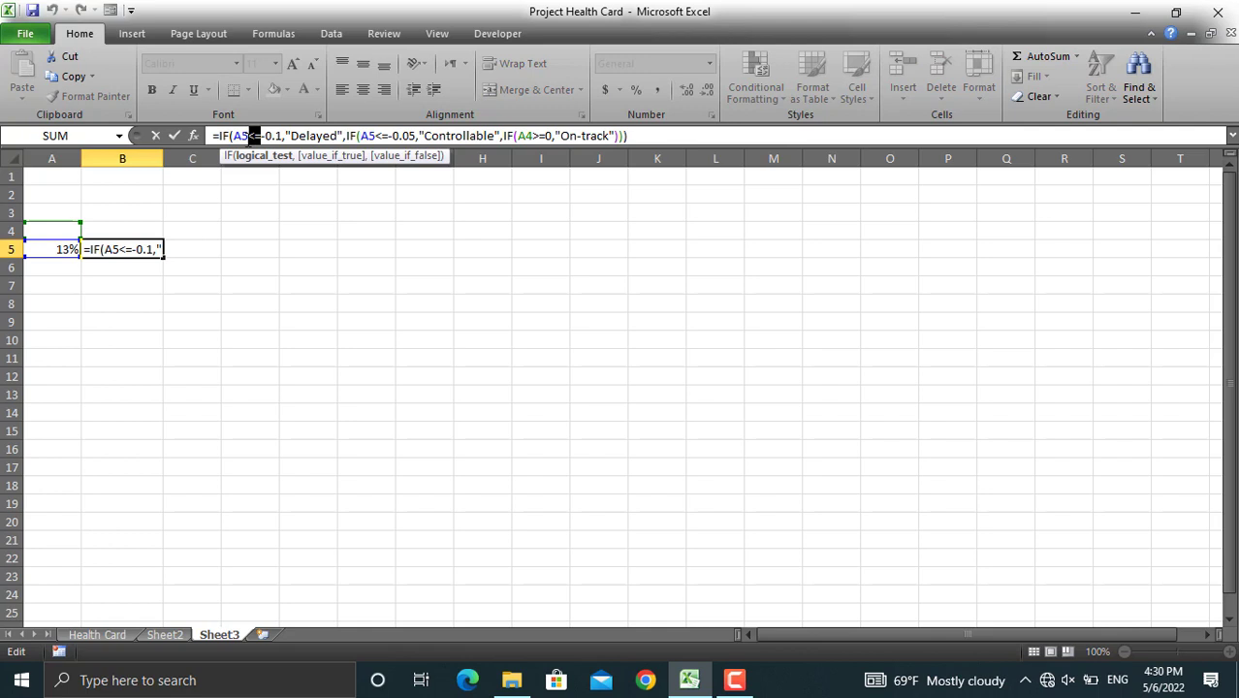
left_click(174, 136)
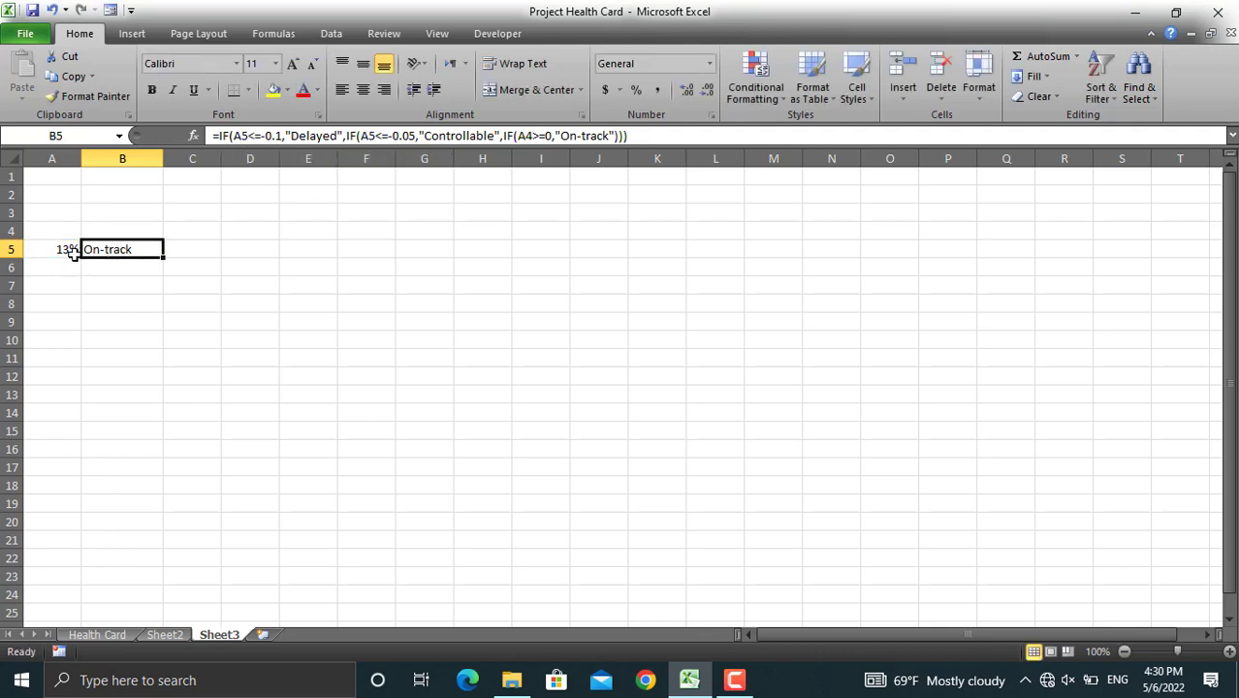
- Set % Completed on the Health Card to 25%, making Sheet3 show -17% Delayed
left_click(116, 635)
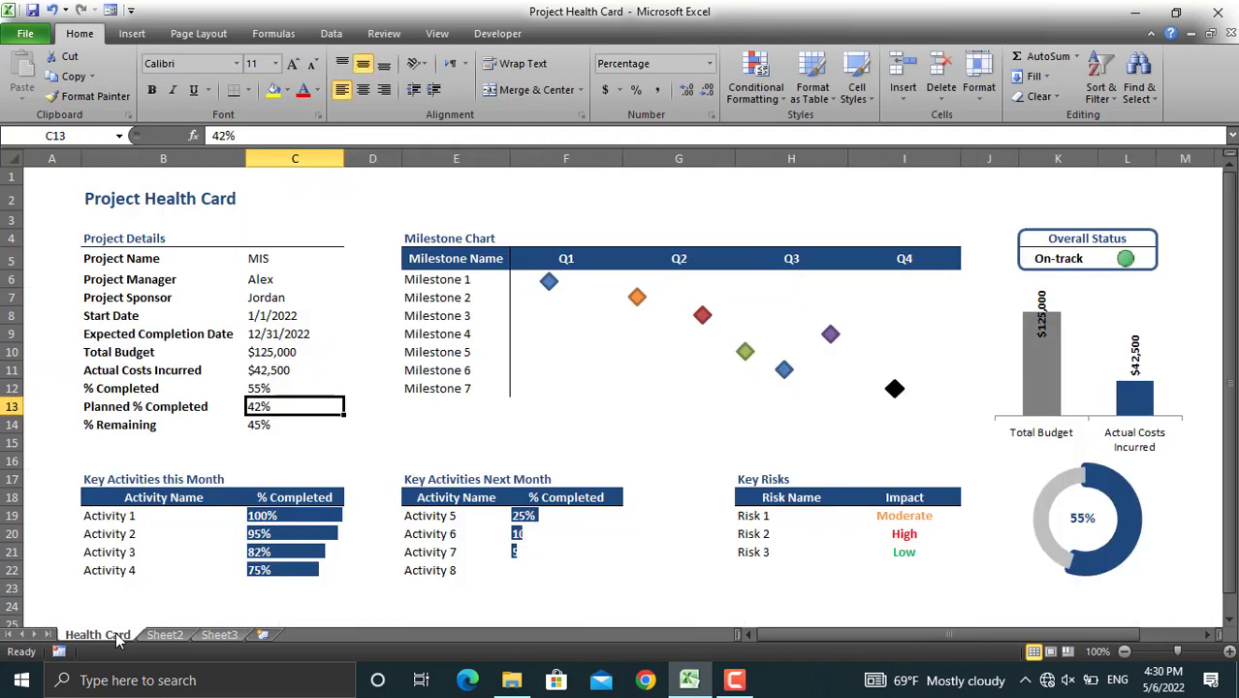
left_click(272, 389)
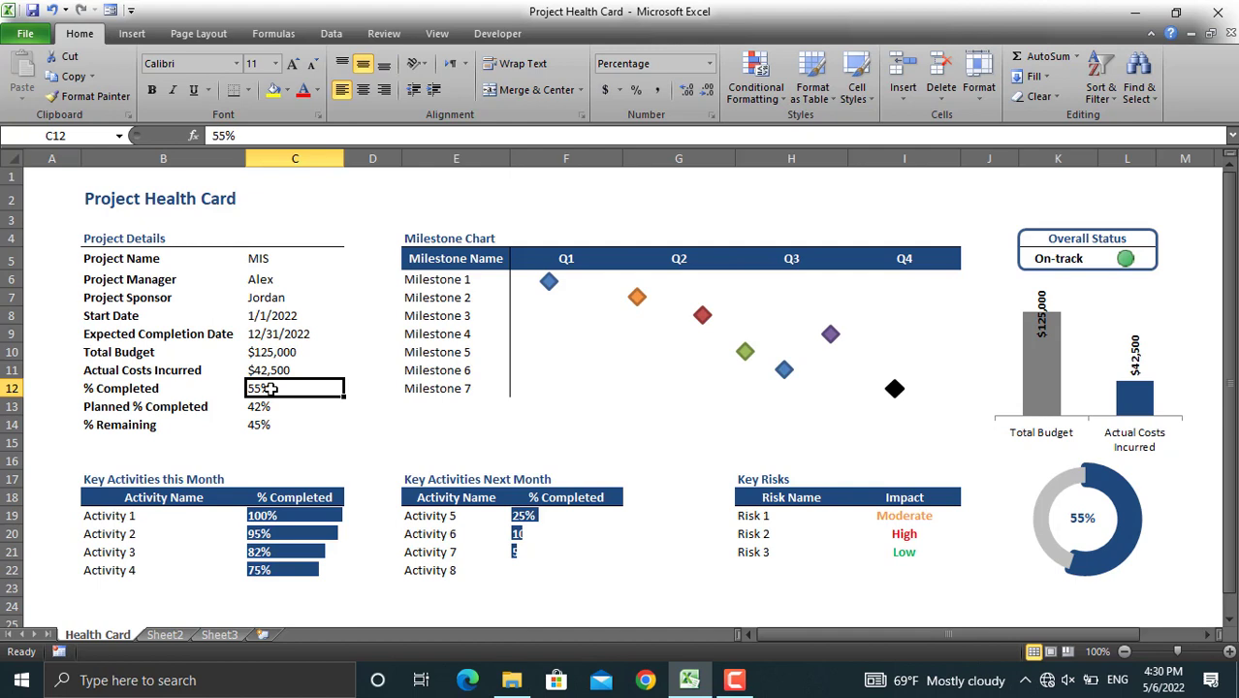
type("25")
key("Return")
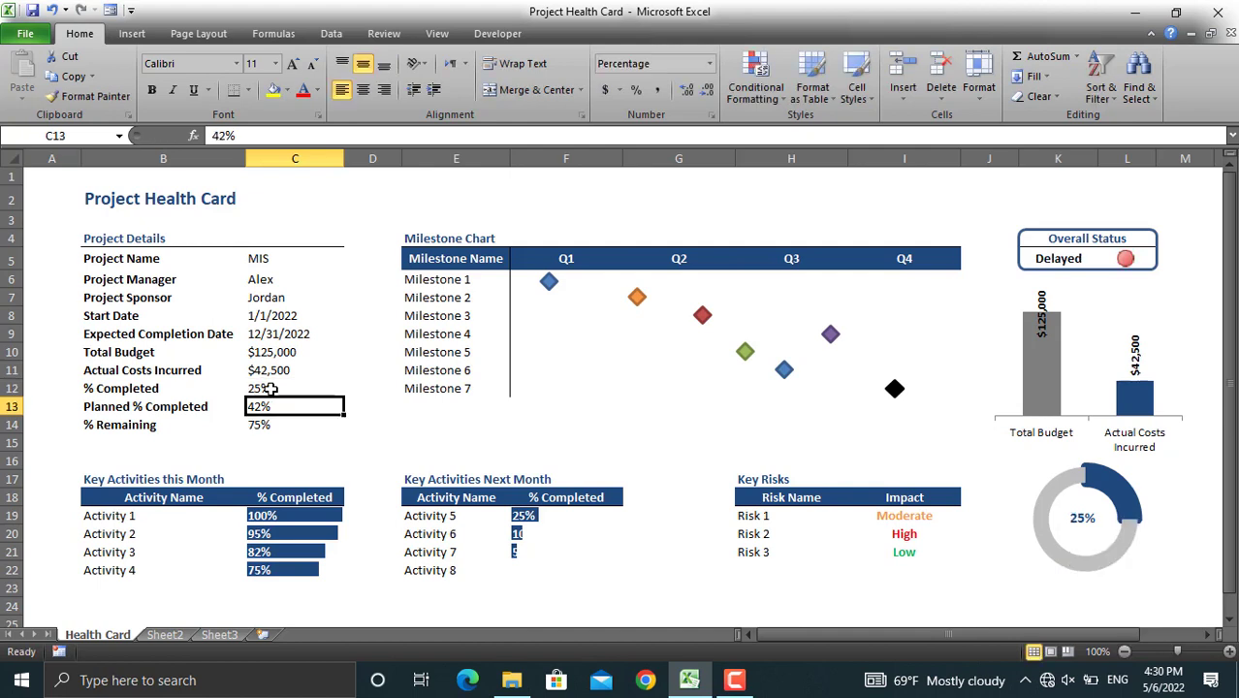
left_click(219, 635)
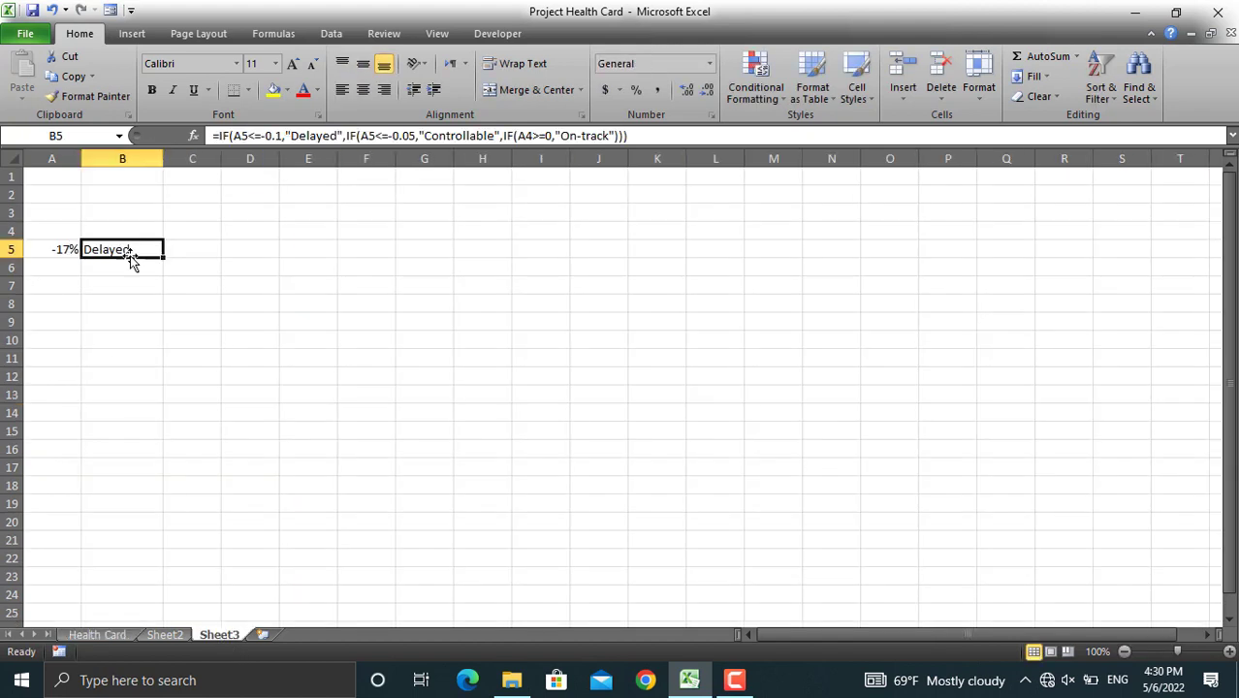
left_click(110, 636)
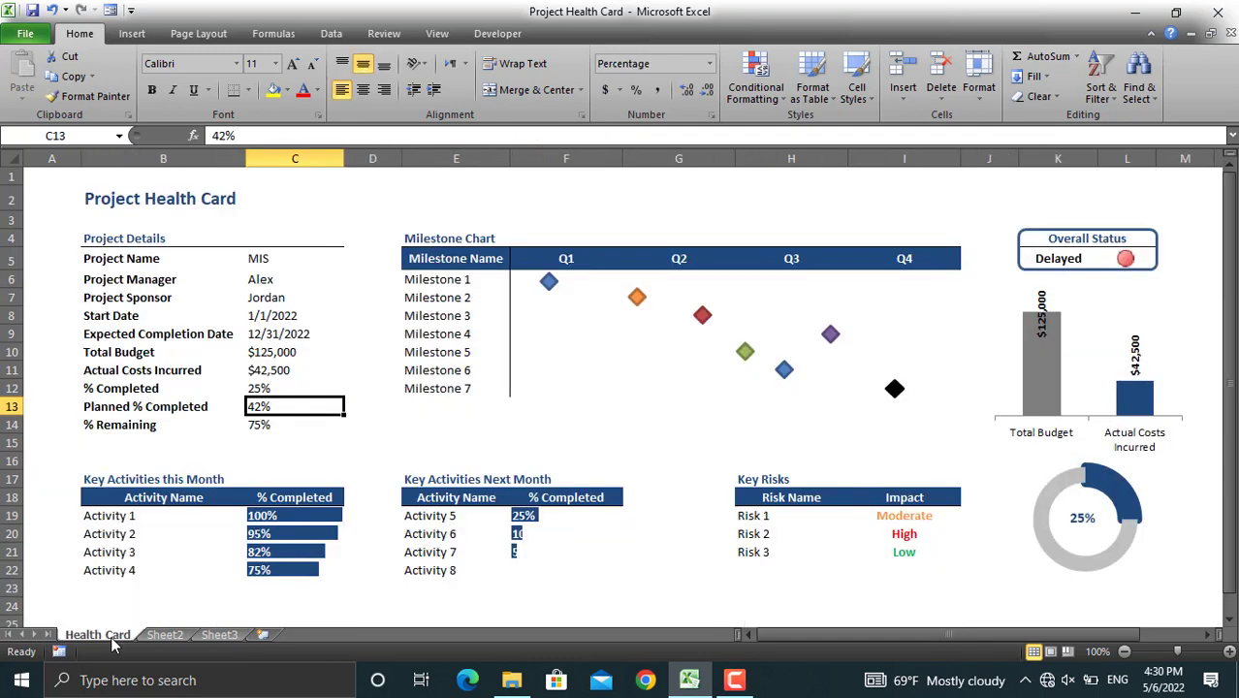
left_click(1130, 257)
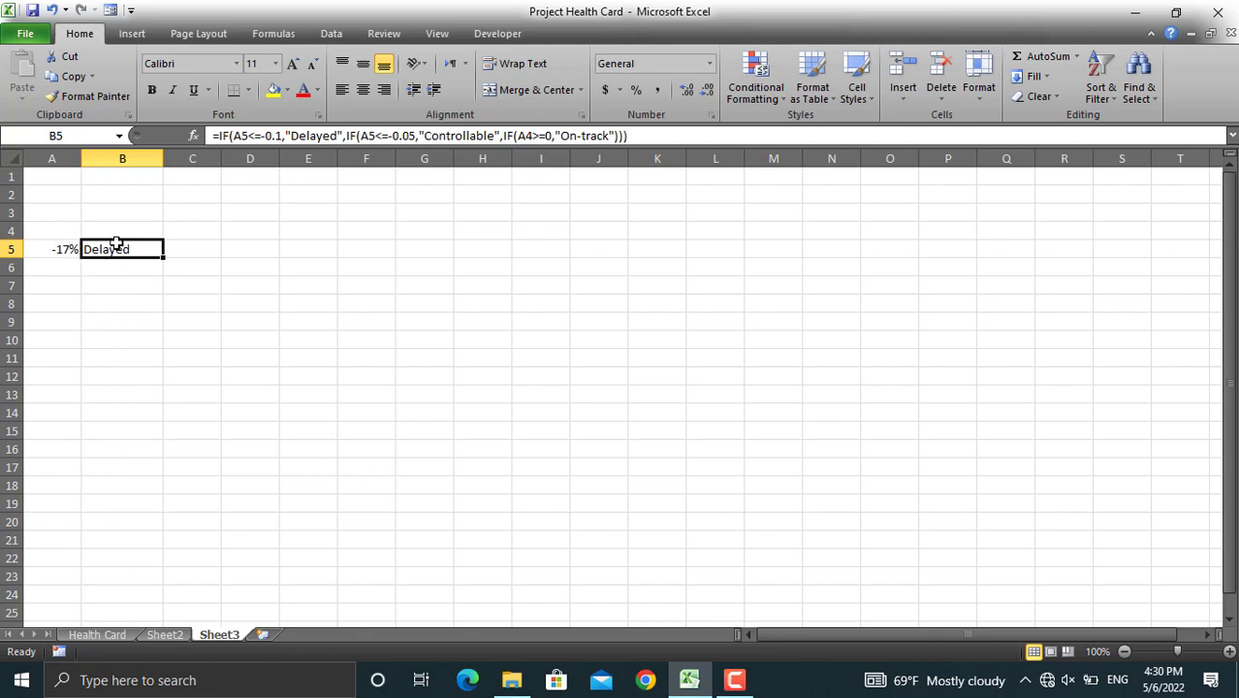
left_click(188, 249)
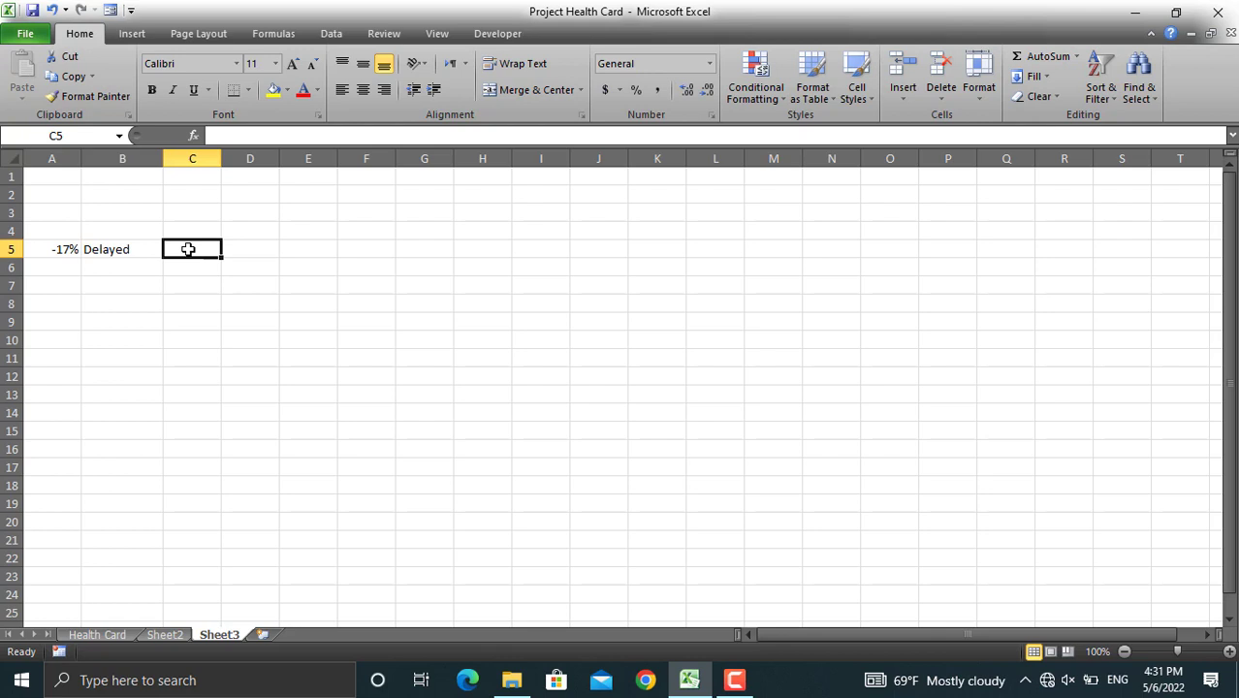
- Type =IF(B5="On-track",1,IF(B5="Controllable",0,IF(B5="Delayed",-1))) into C5
type("=if")
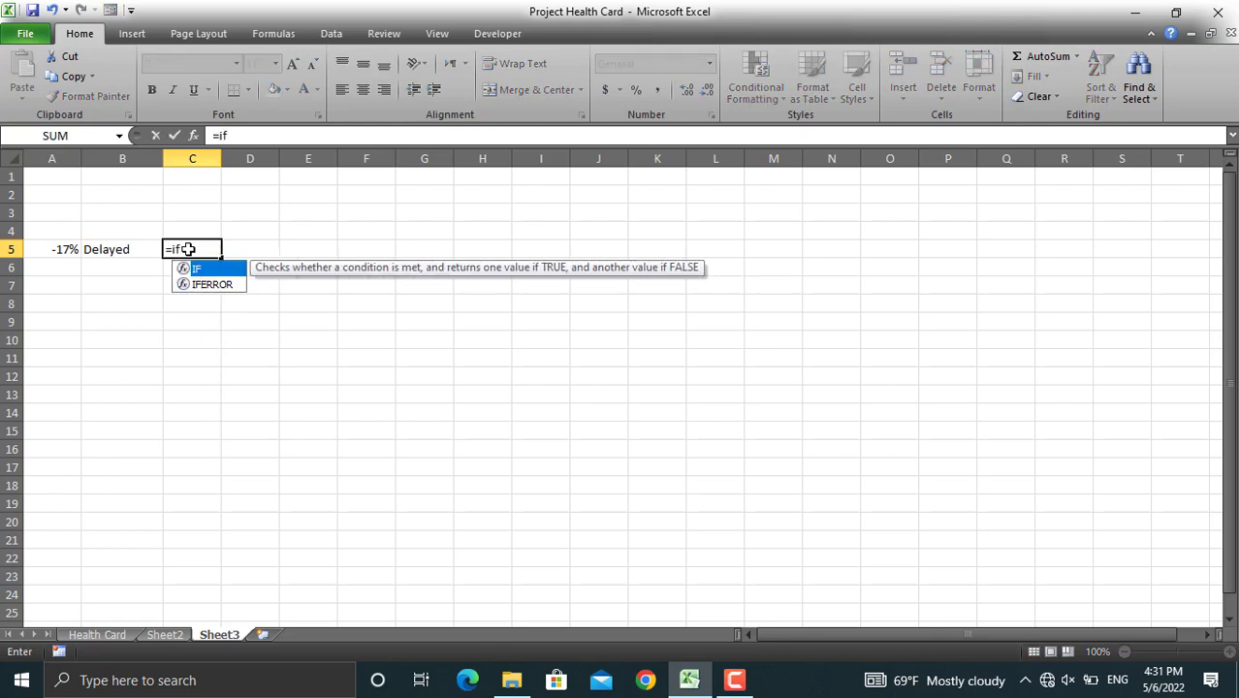
type("(")
left_click(98, 250)
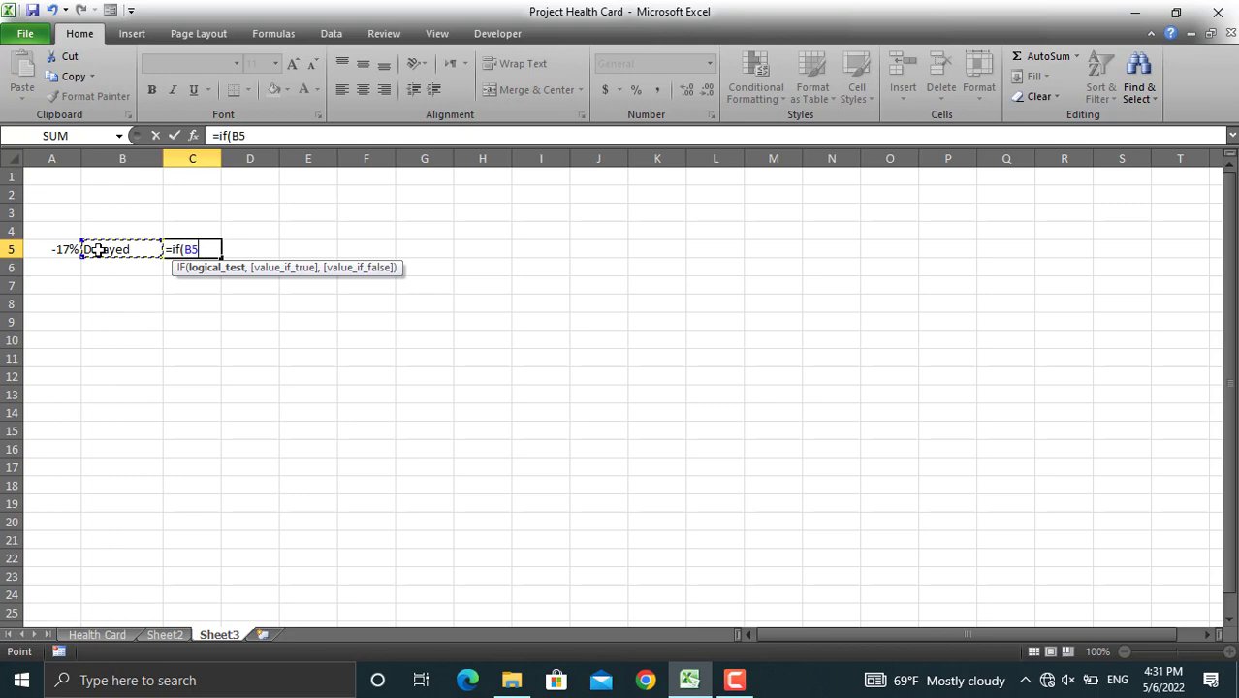
type("=\"On-track")
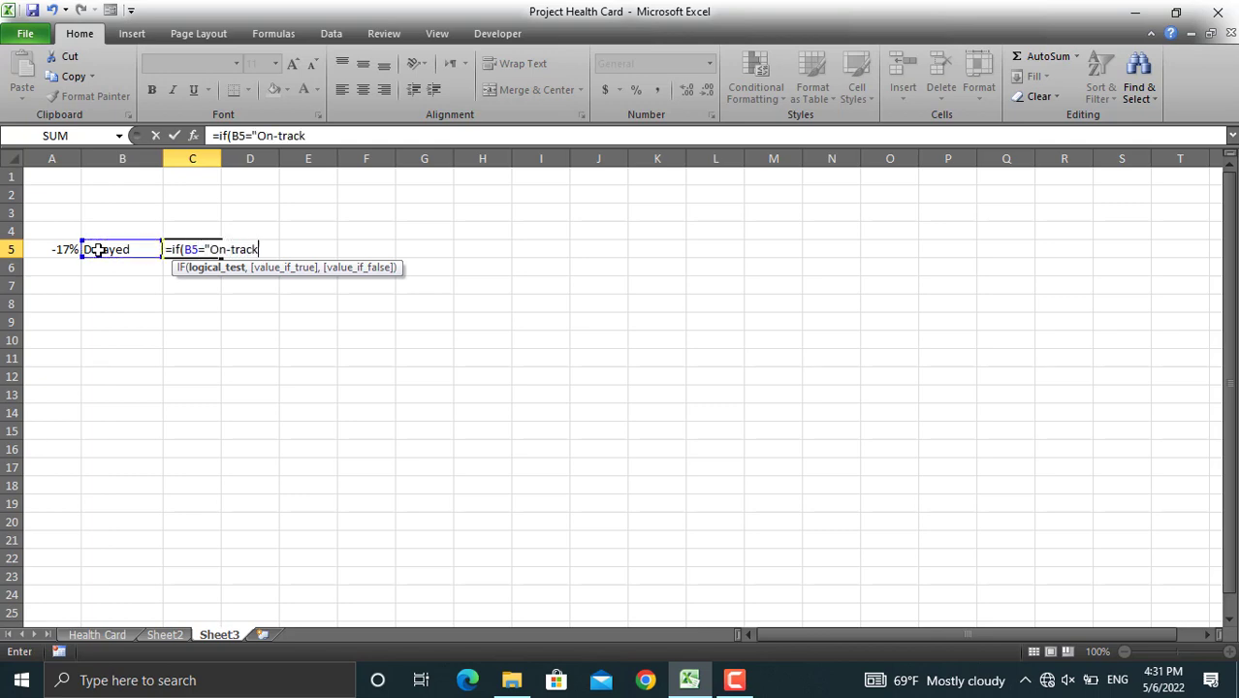
type("\",")
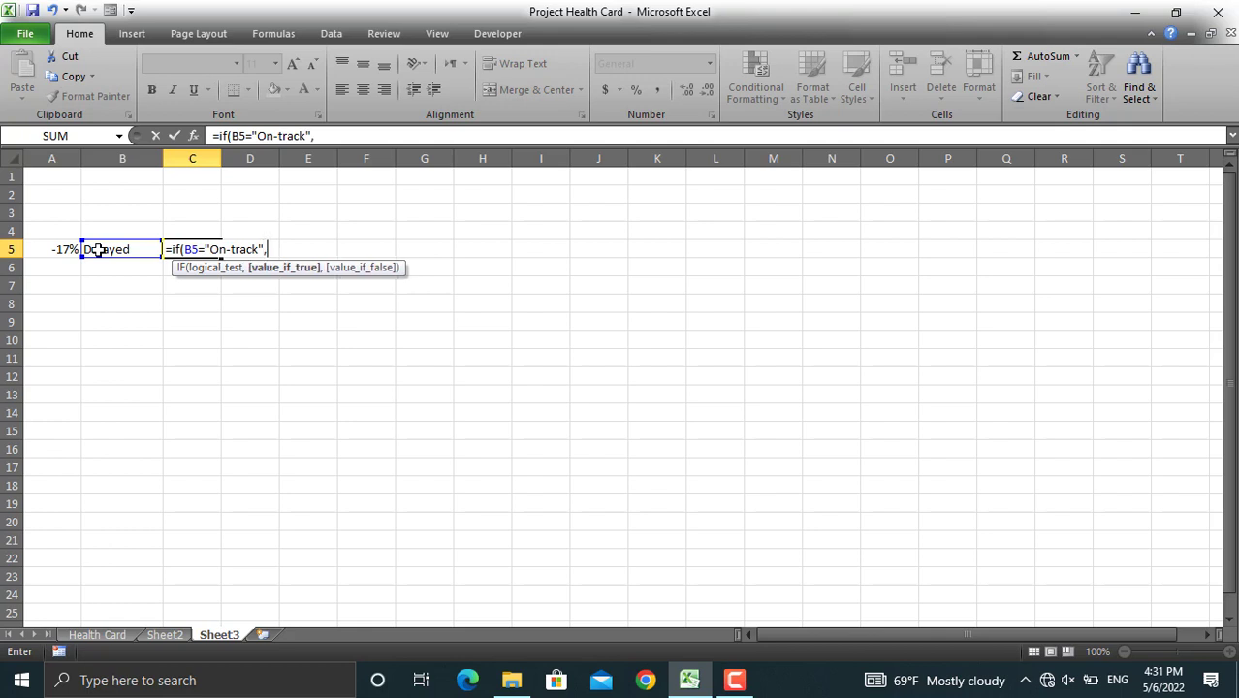
type("1,if")
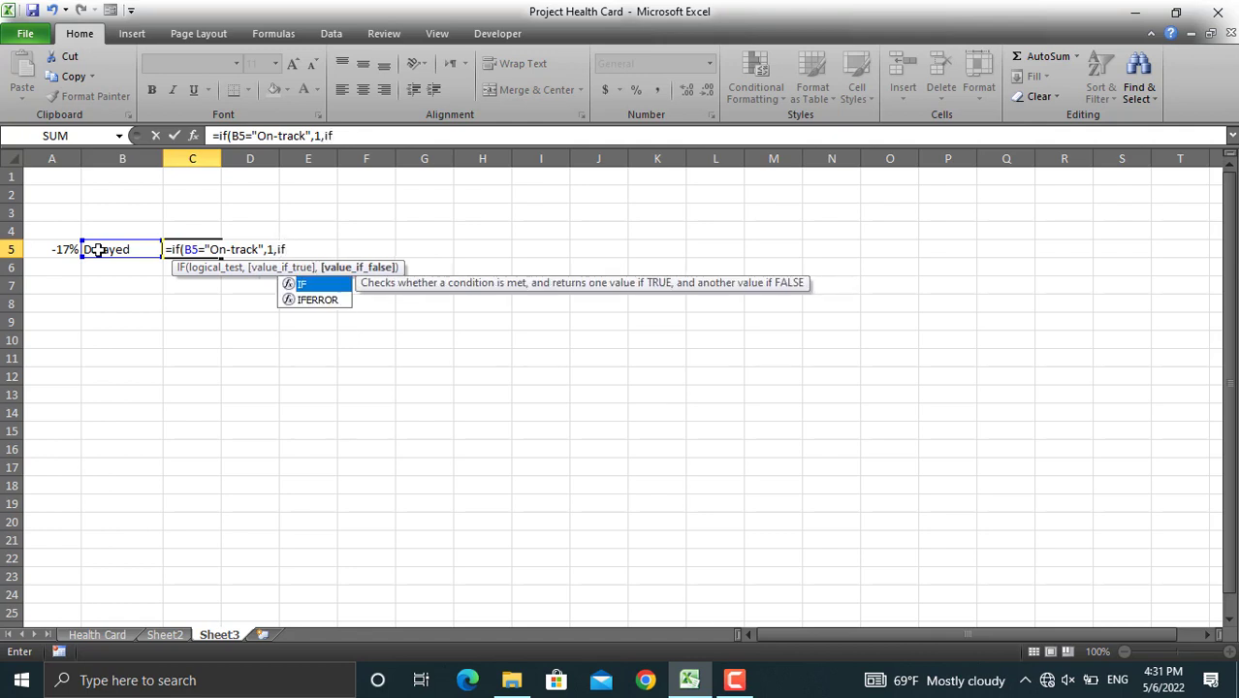
type("(")
left_click(112, 248)
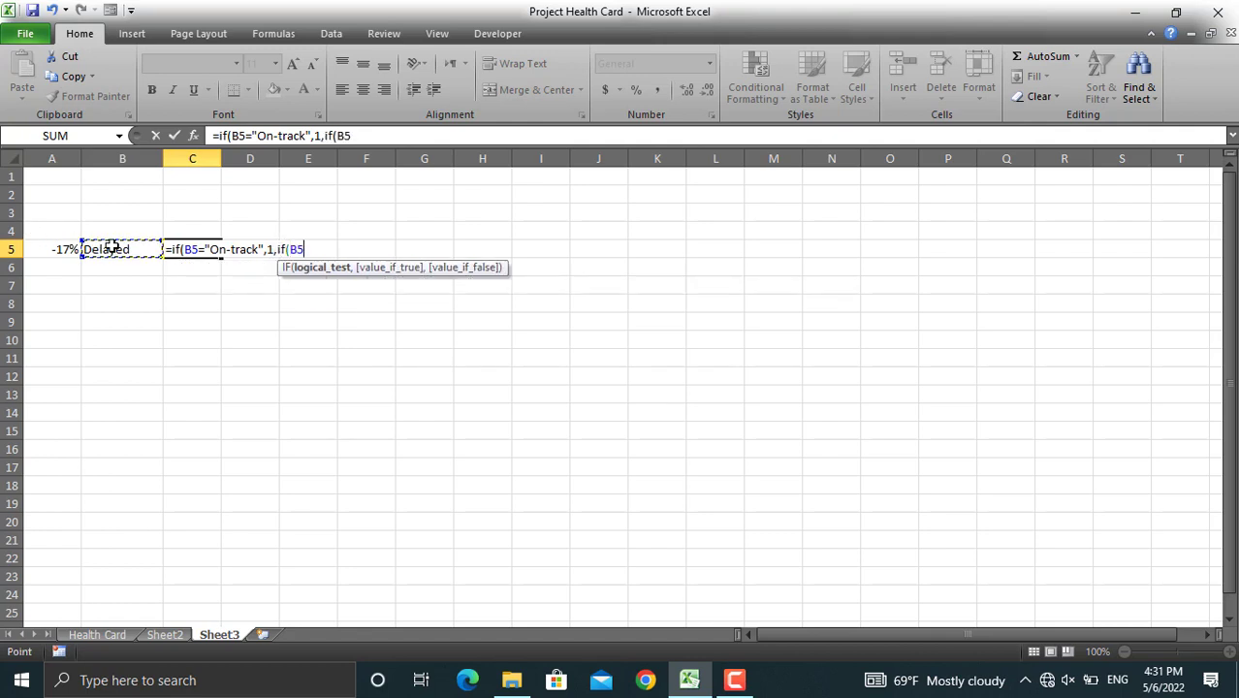
type("=\"Contr")
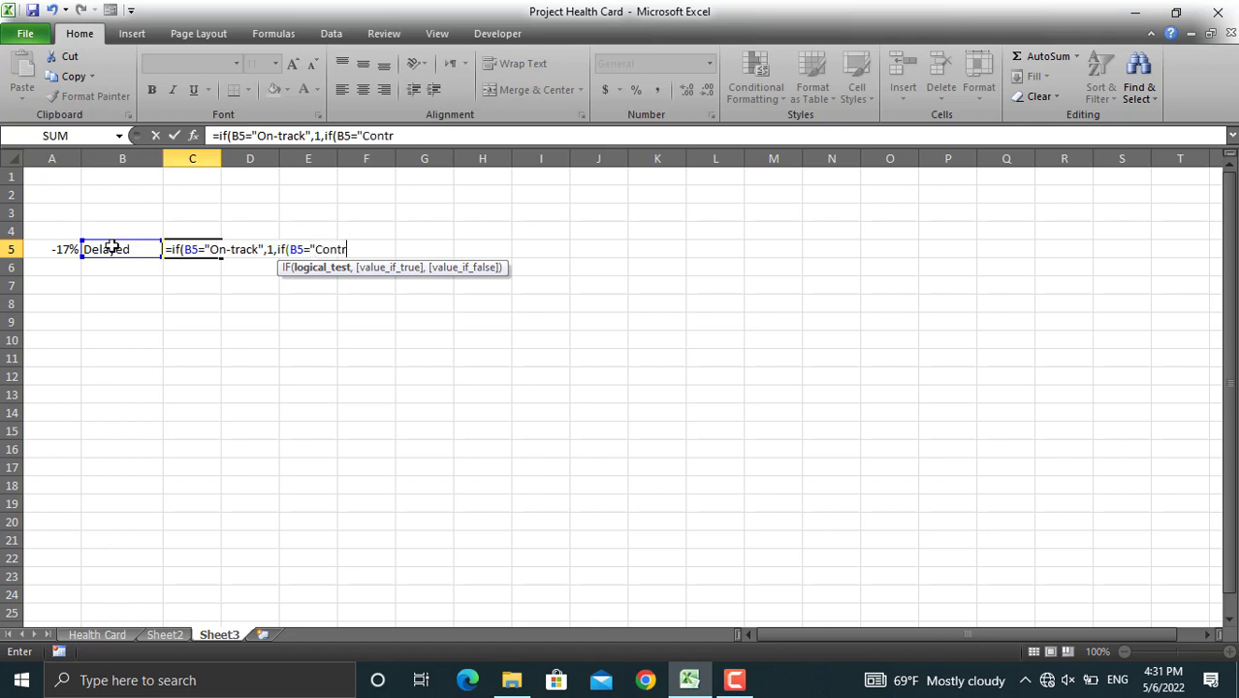
type("ollable")
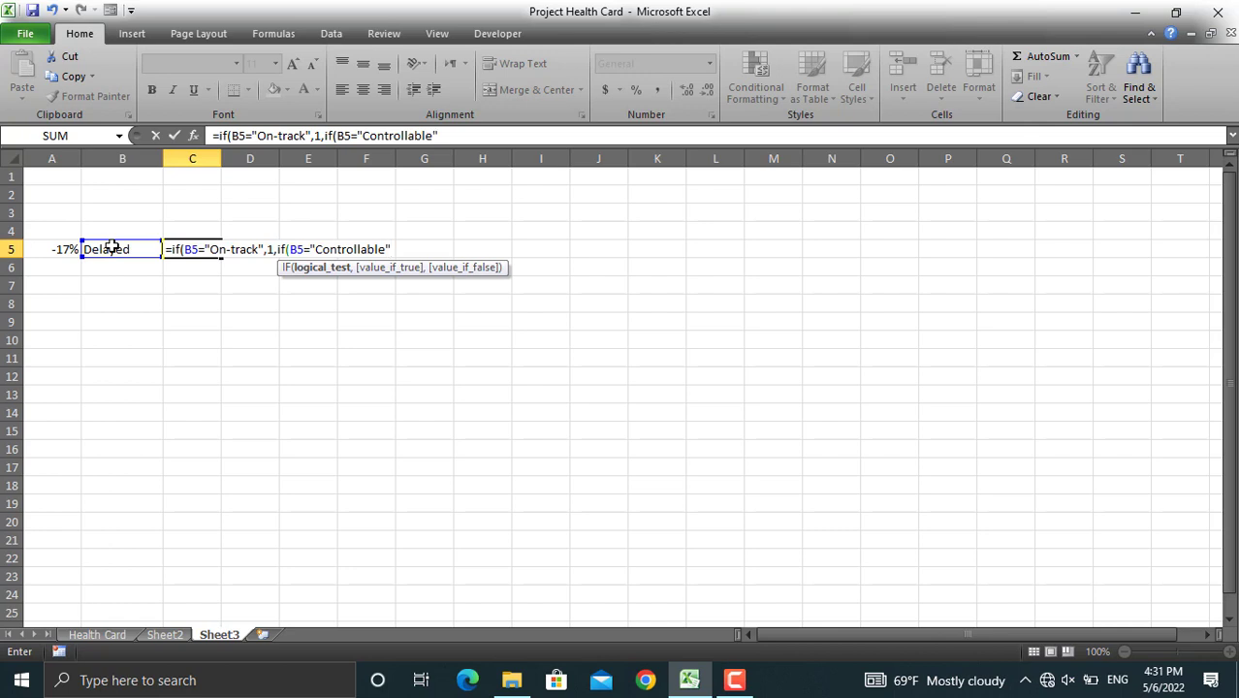
type("\",")
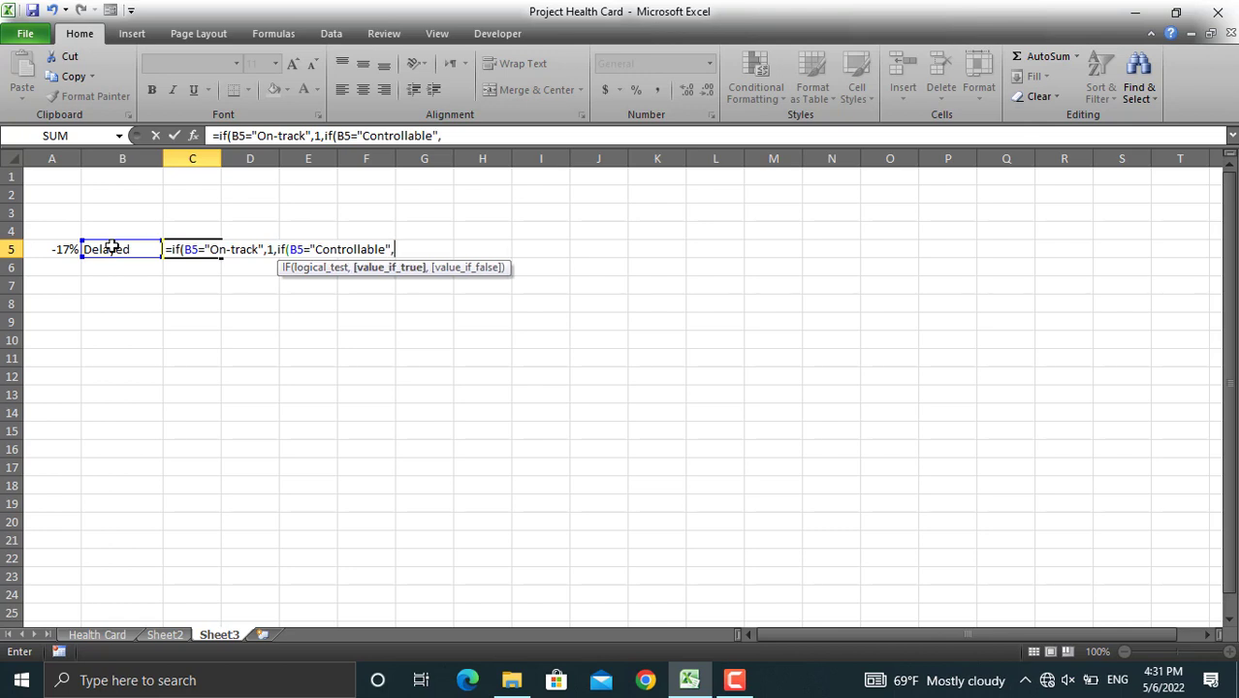
type("0,if(")
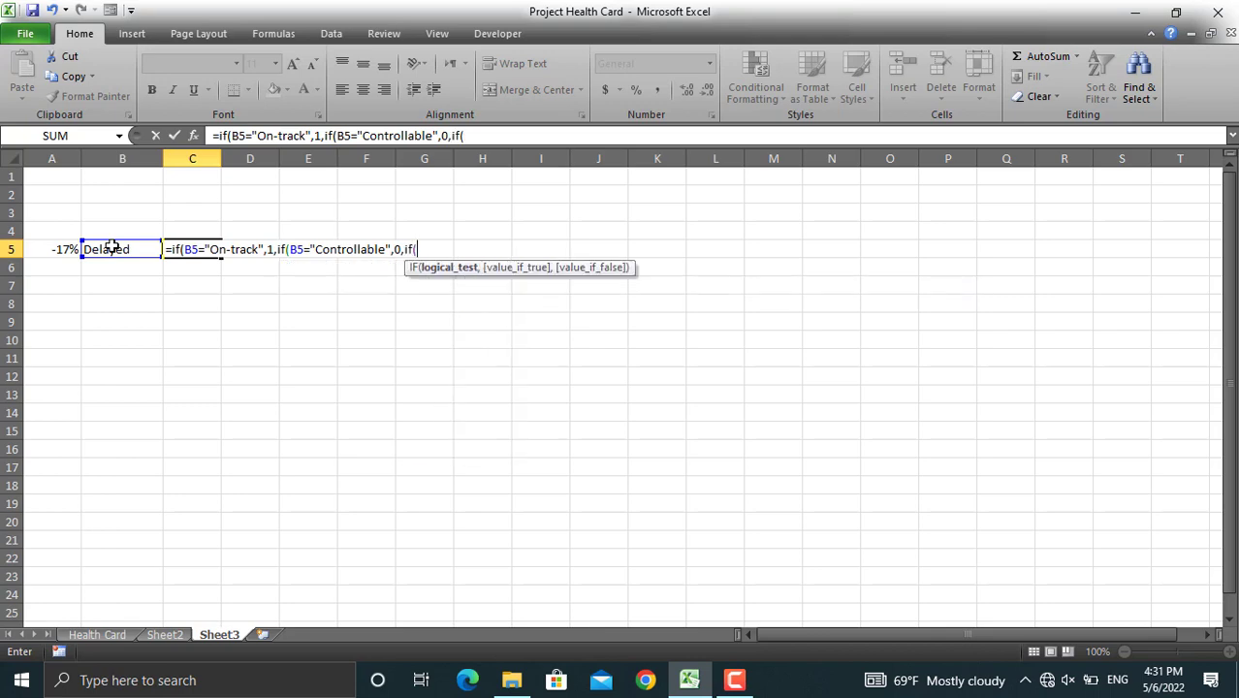
left_click(127, 249)
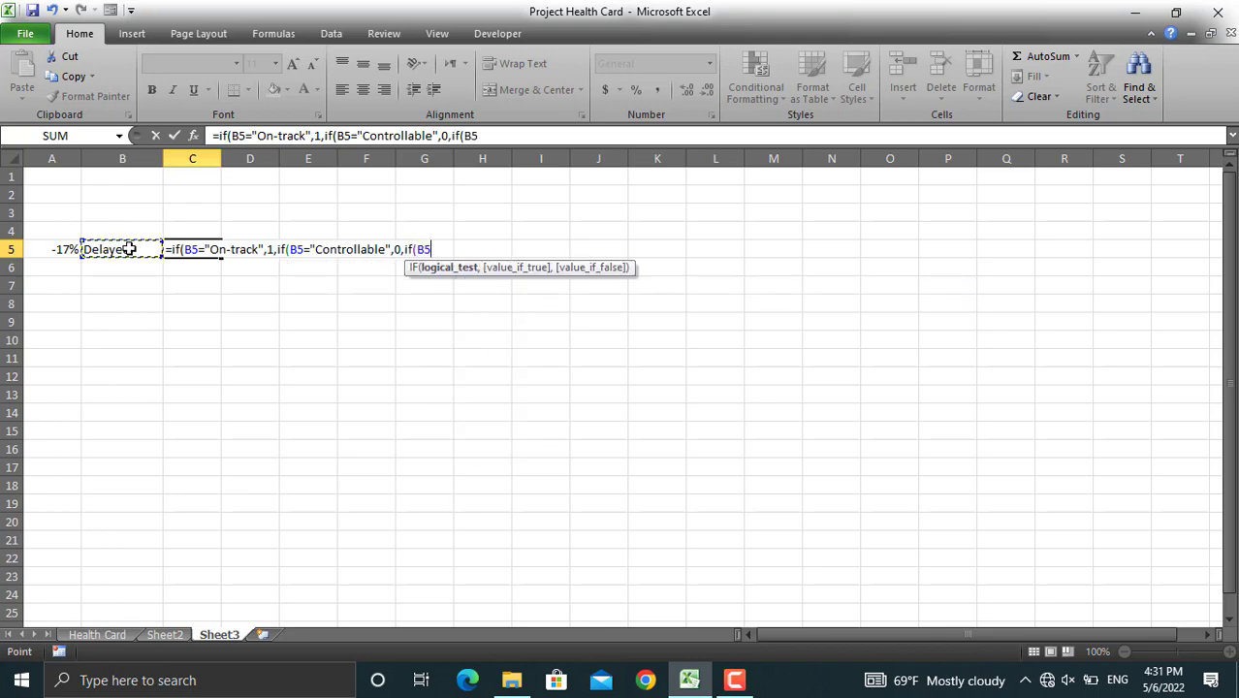
type("=")
type("\"Dealyed")
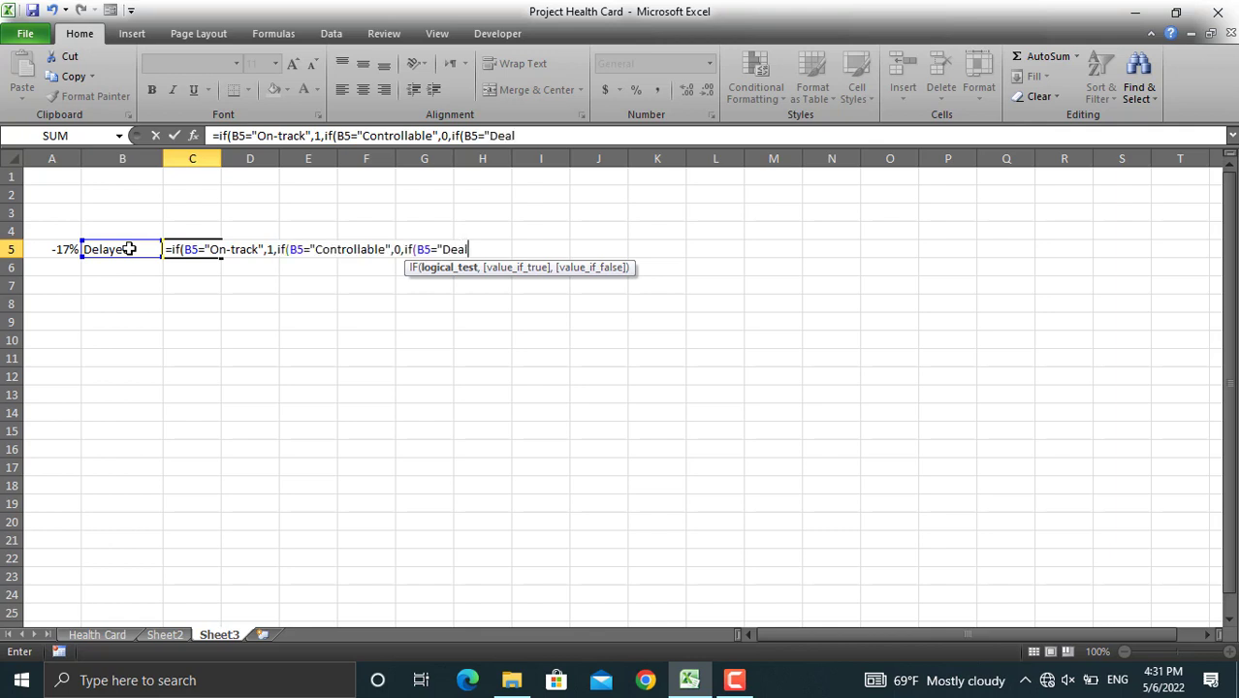
key("BackSpace")
key("BackSpace")
key("BackSpace")
key("BackSpace")
key("BackSpace")
type("layed\",")
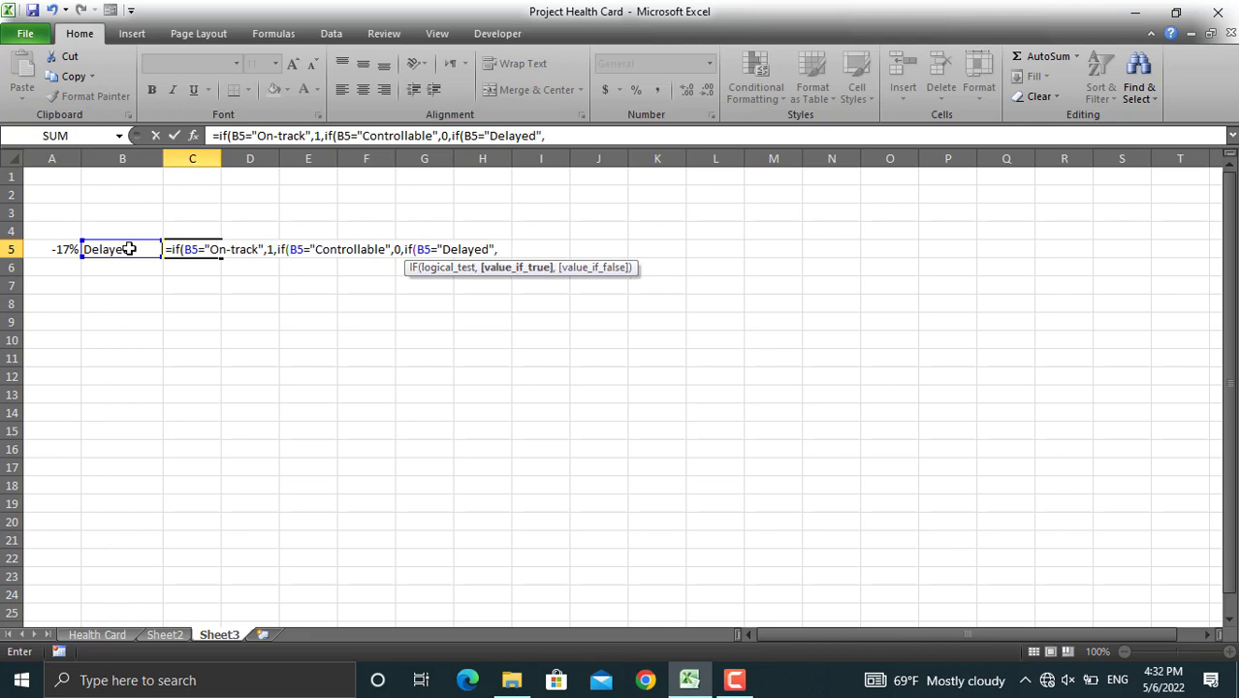
type("-1))")
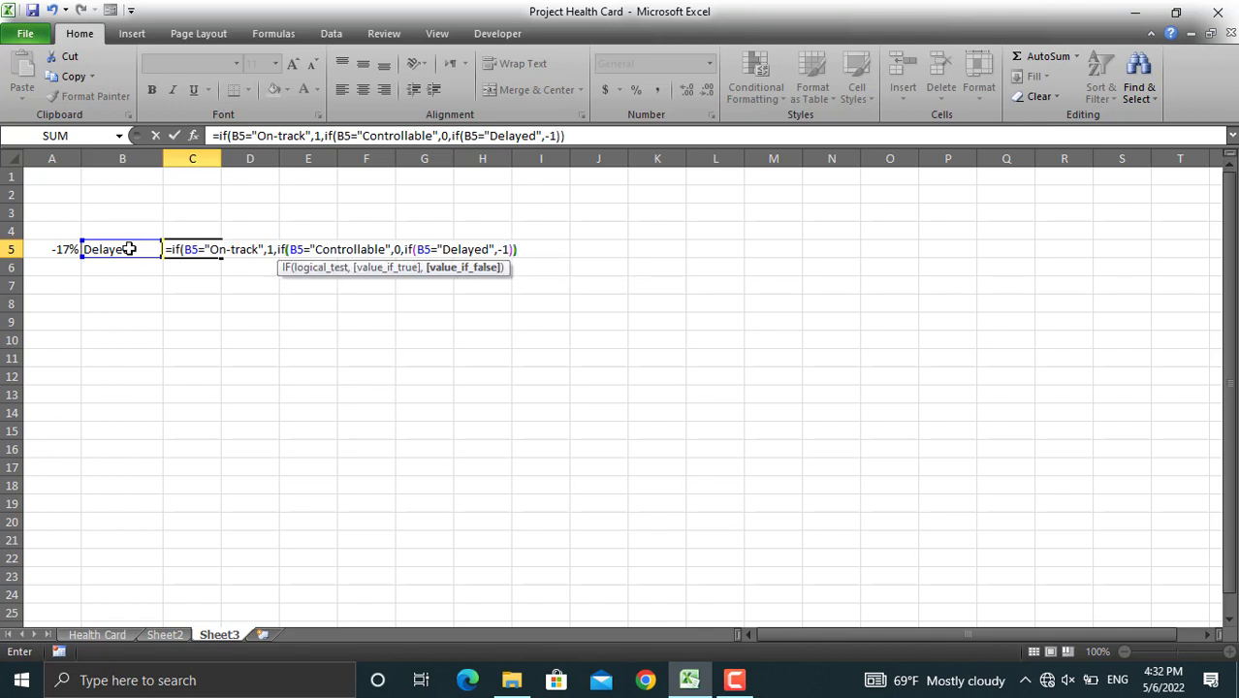
type(")")
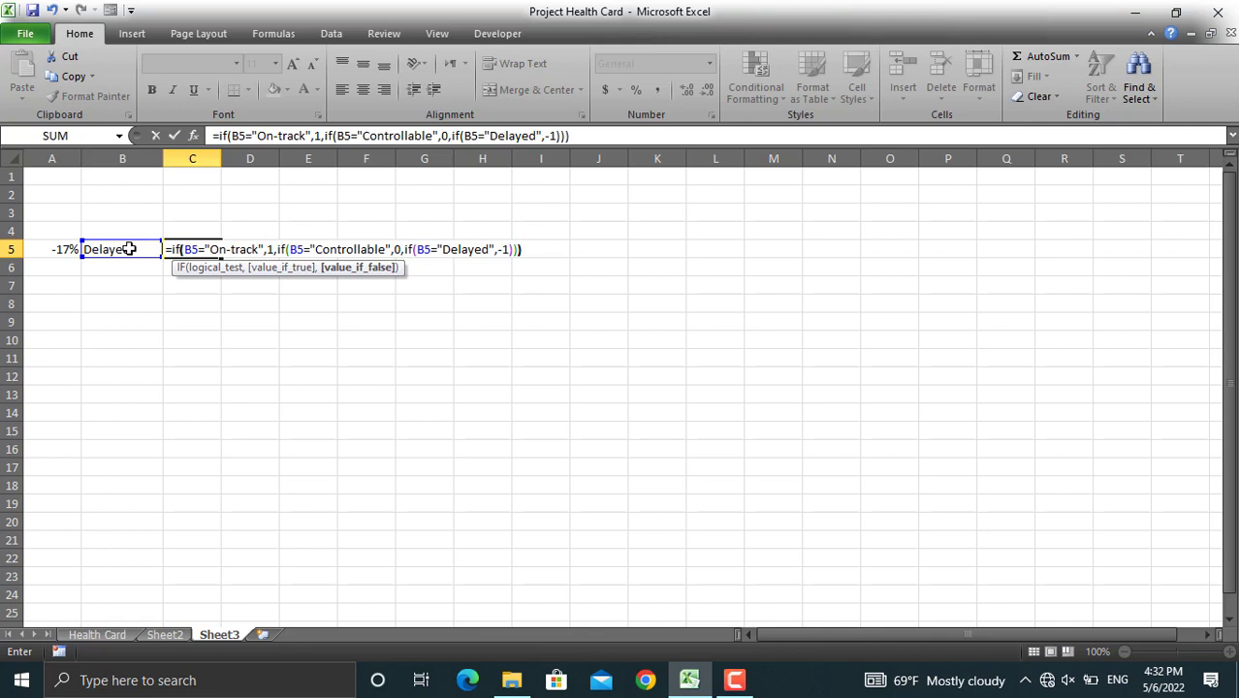
- Commit the C5 indicator formula and test % Completed at 60%, checking Sheet3
key("Return")
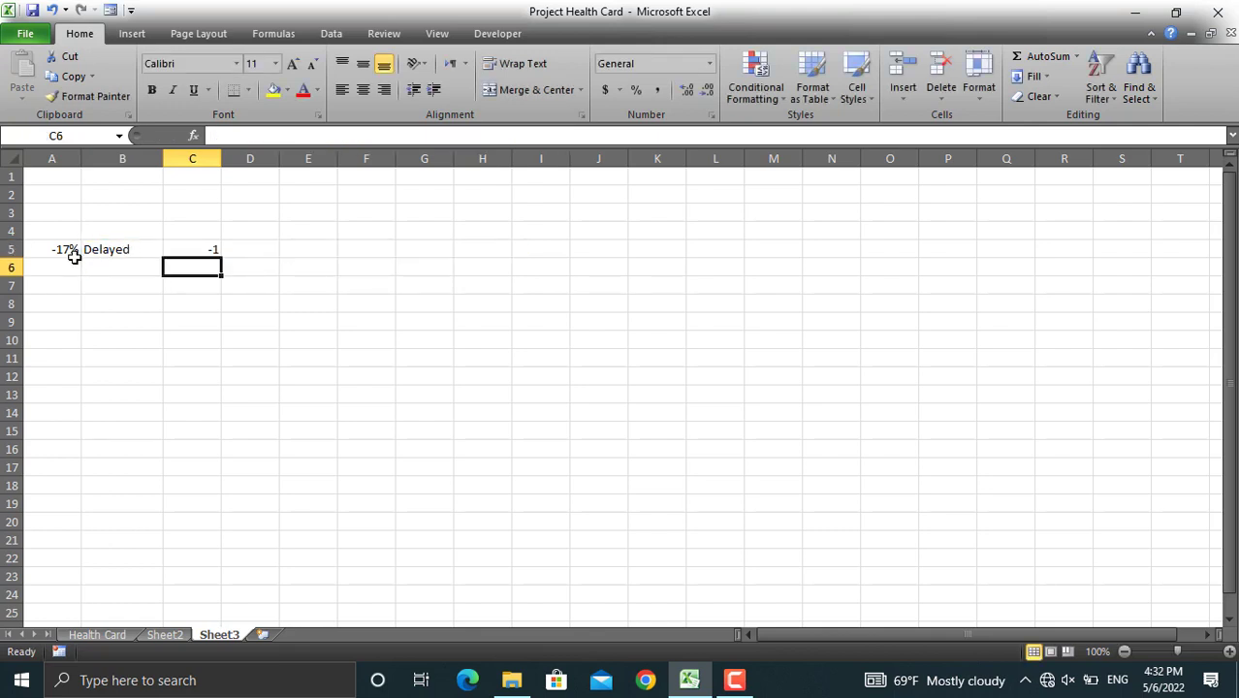
left_click(97, 634)
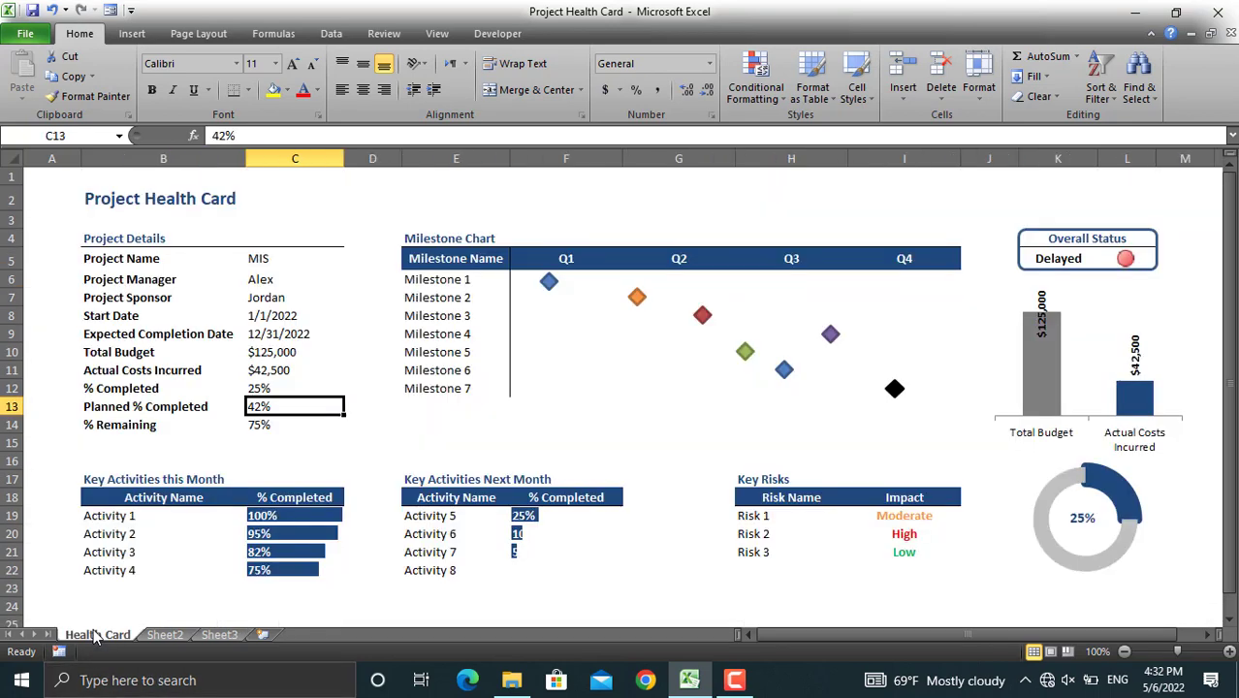
left_click(255, 388)
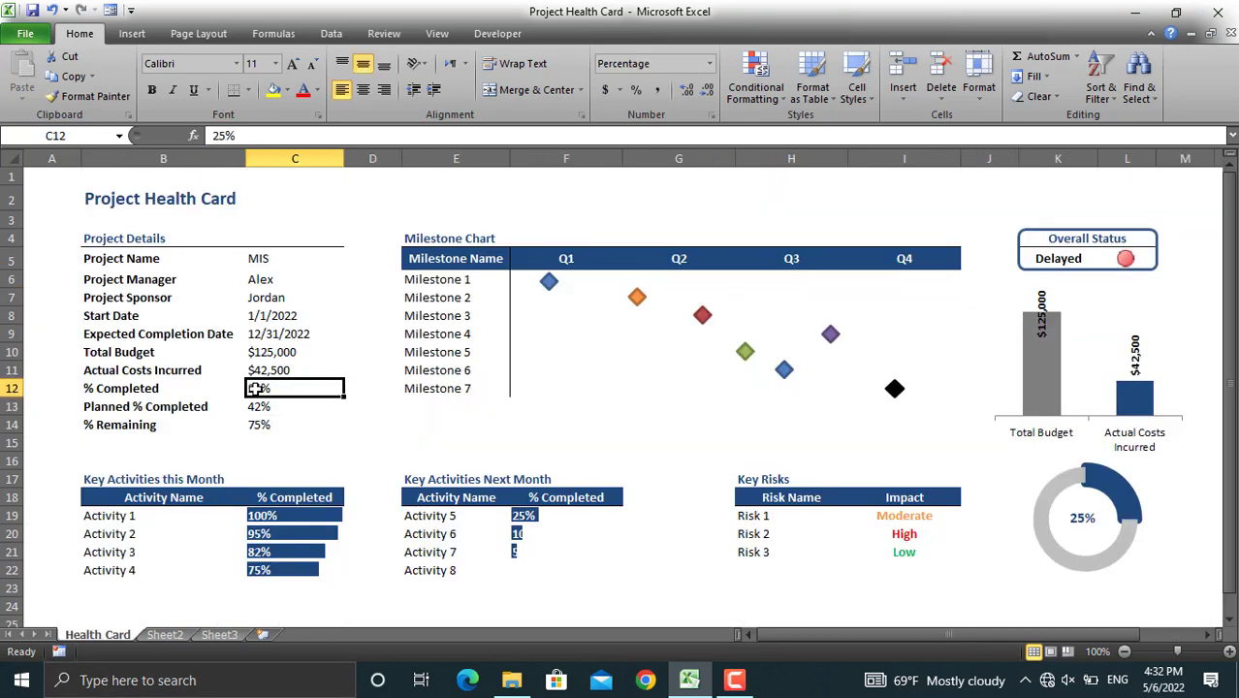
type("60")
key("Return")
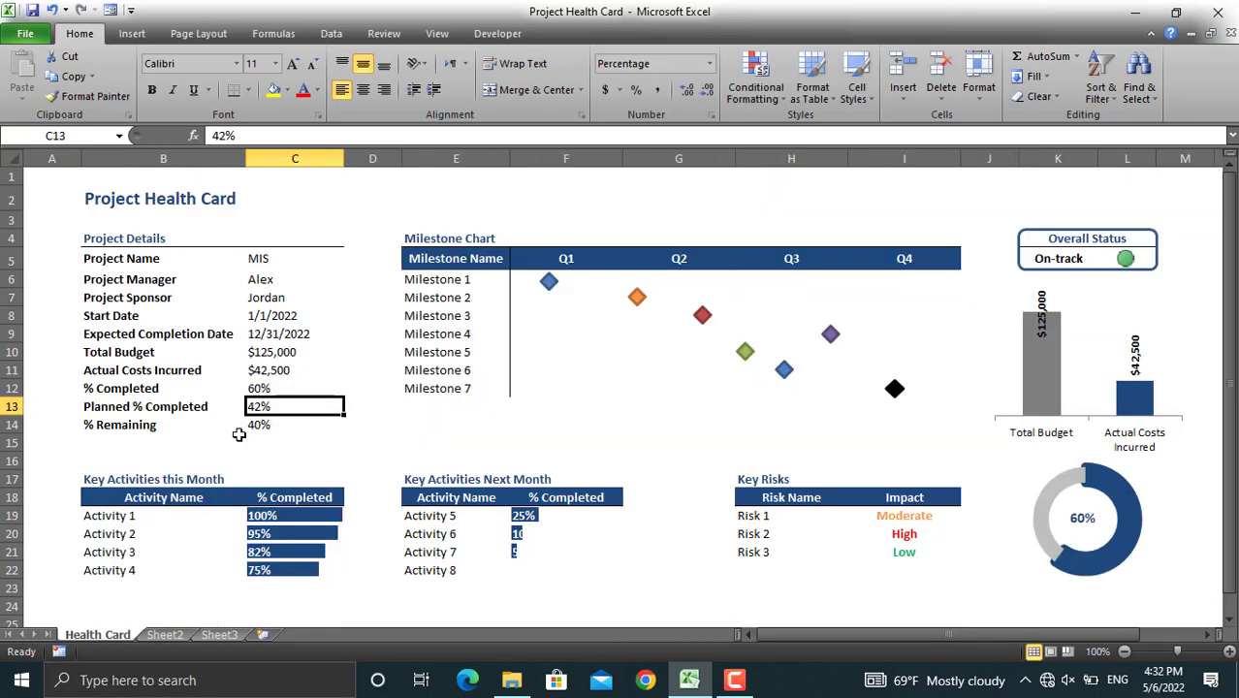
left_click(223, 634)
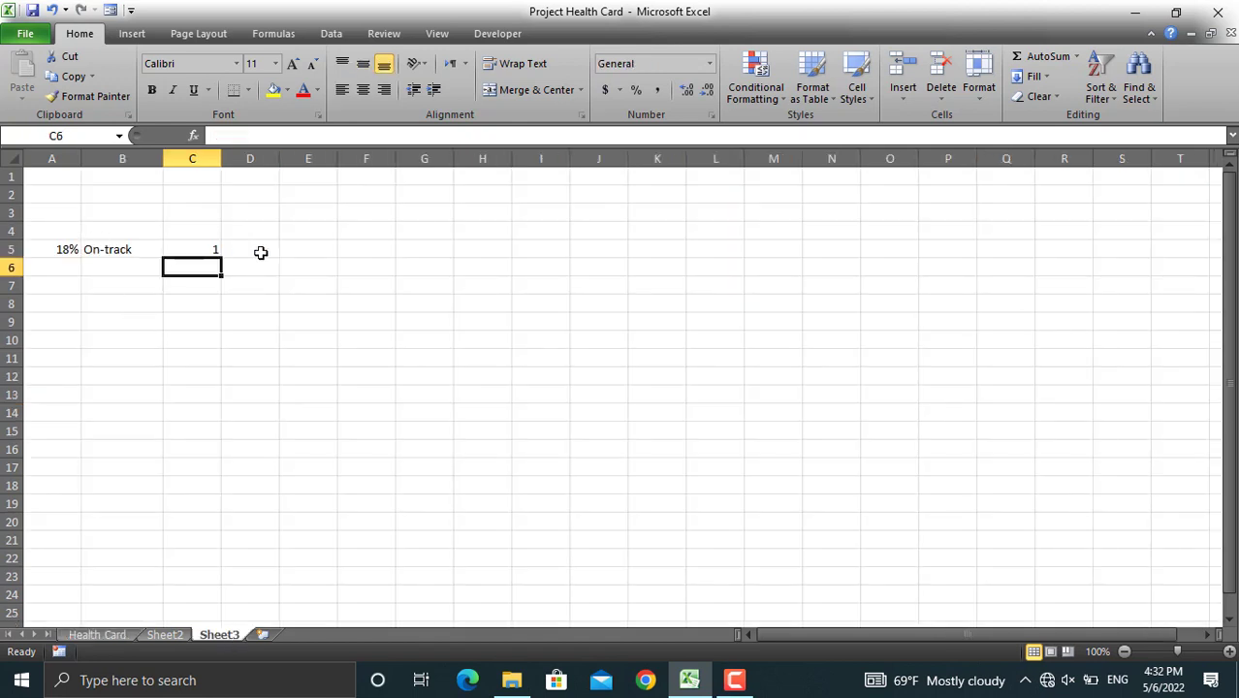
- Set % Completed to 36% so the status becomes Controllable, indicator 0
left_click(101, 635)
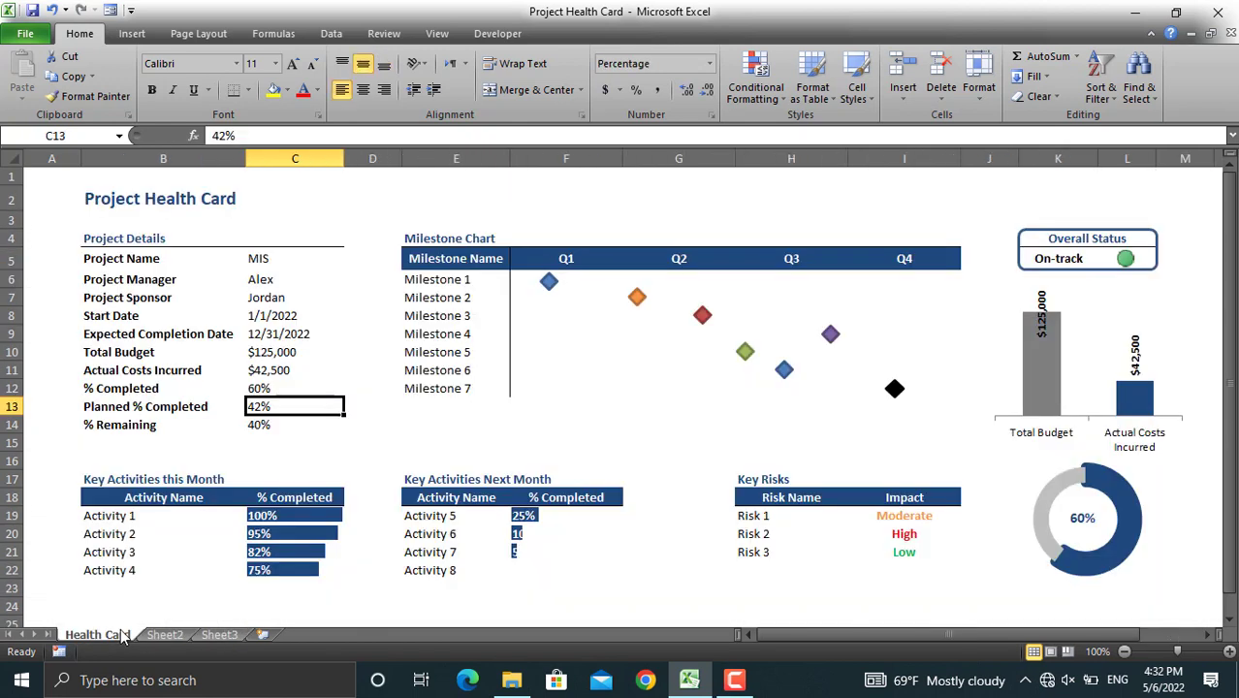
left_click(263, 388)
type("36")
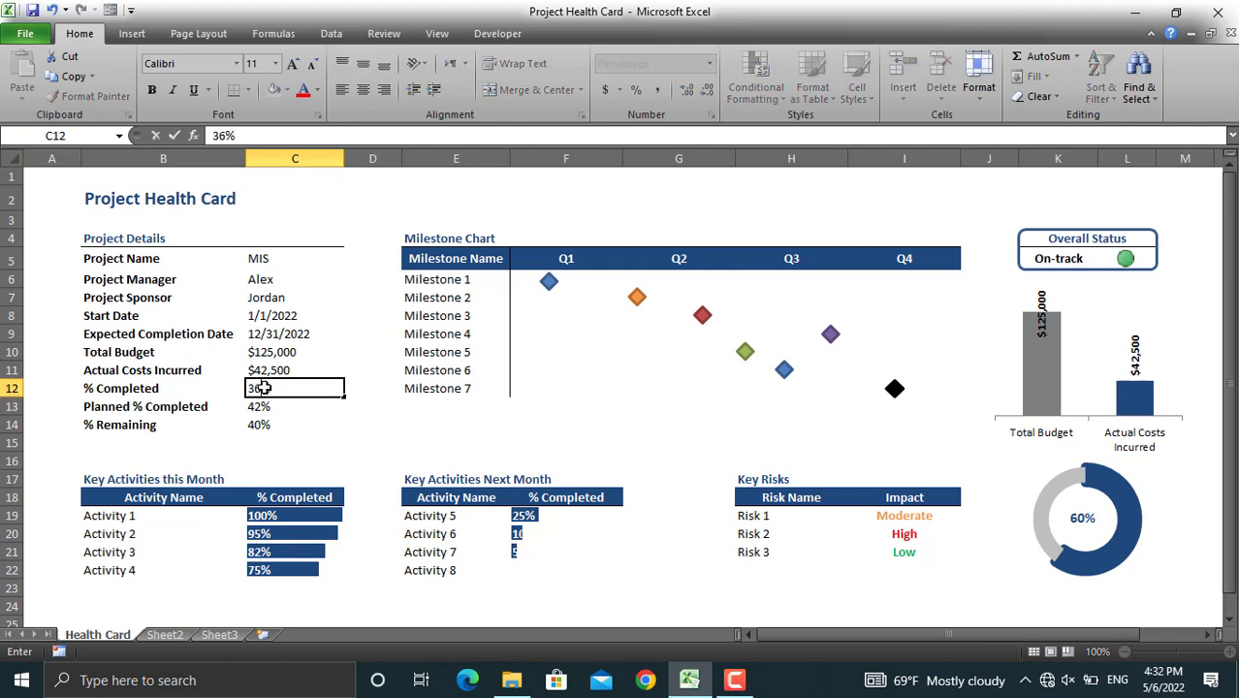
key("Return")
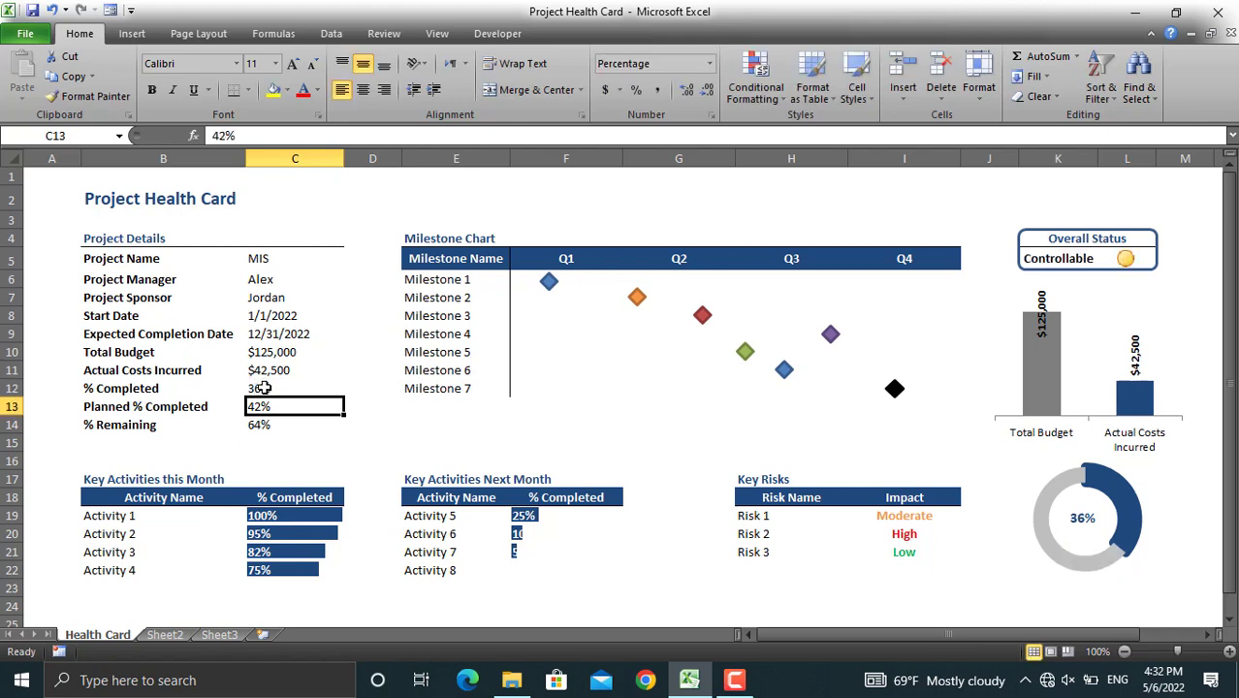
left_click(216, 634)
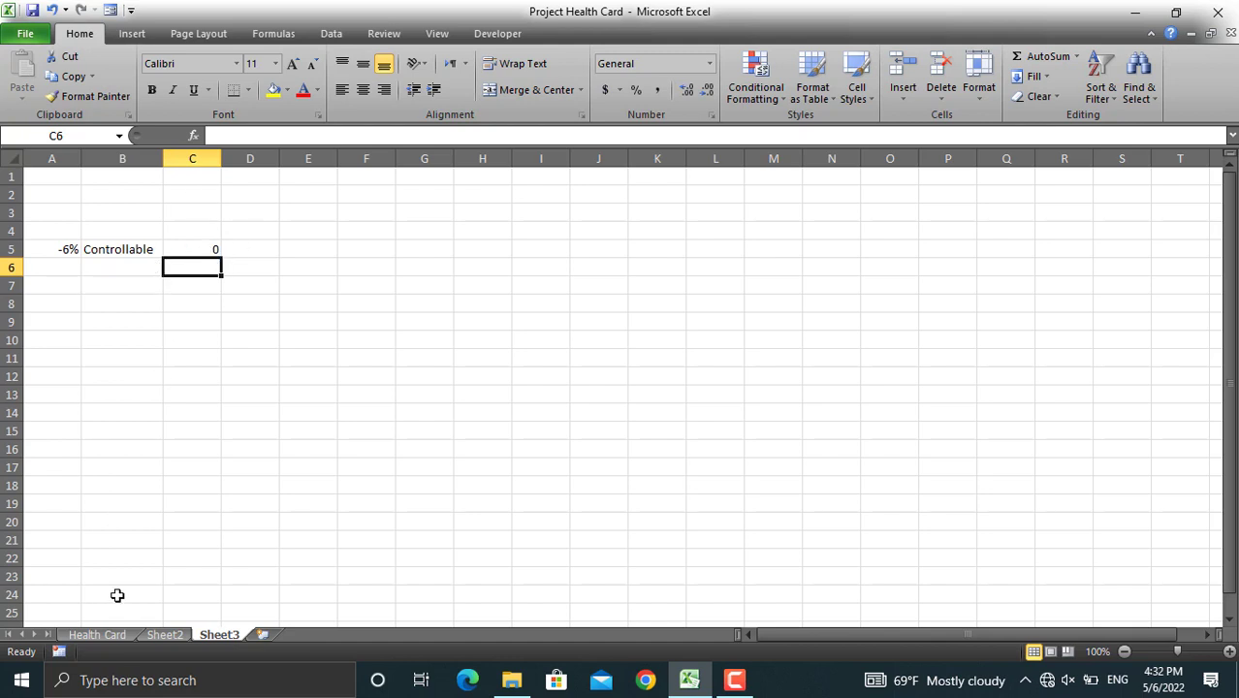
left_click(97, 634)
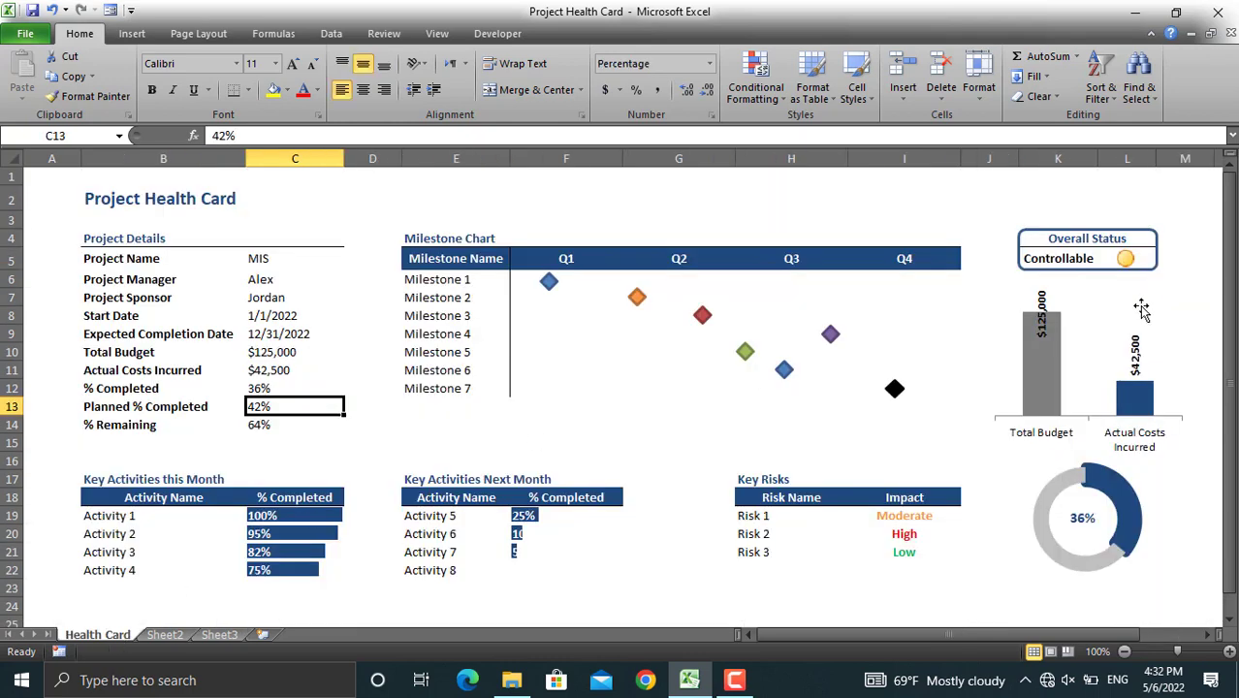
- Clear the existing conditional formatting rules from L5
left_click(1126, 258)
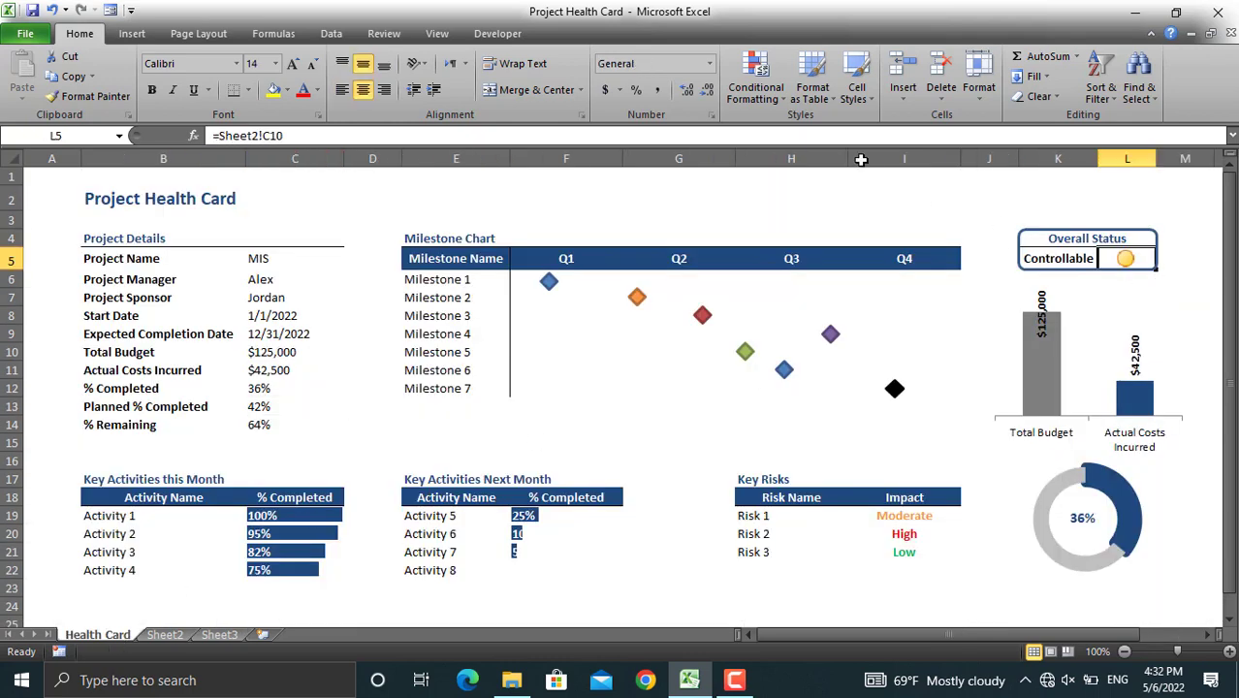
left_click(776, 98)
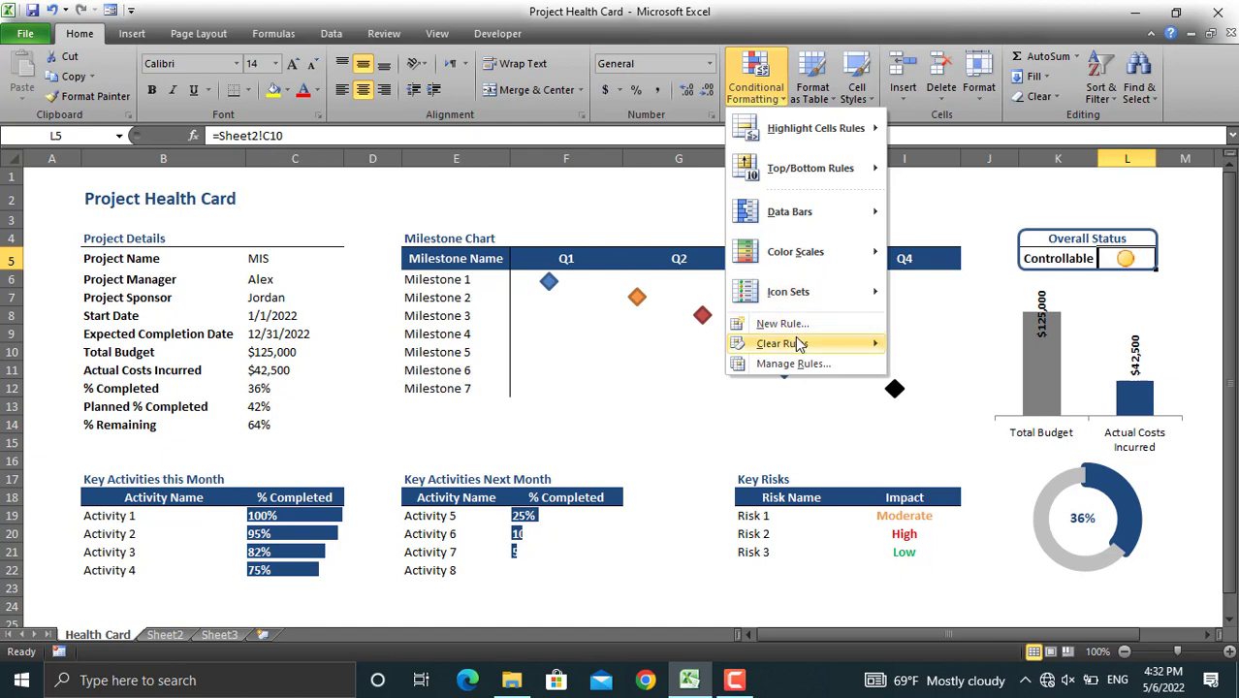
mouse_move(800, 344)
left_click(977, 353)
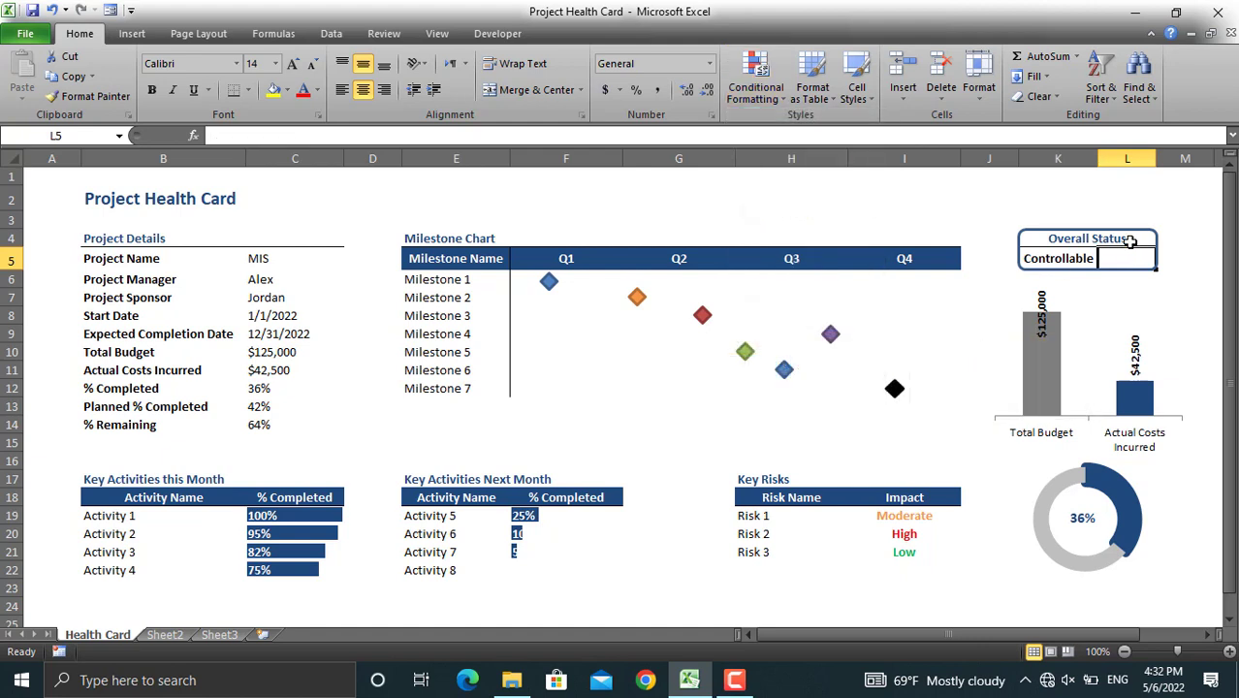
- Replace K5's old label formula with =Sheet3!B5, showing Controllable
left_click(1074, 257)
key("Delete")
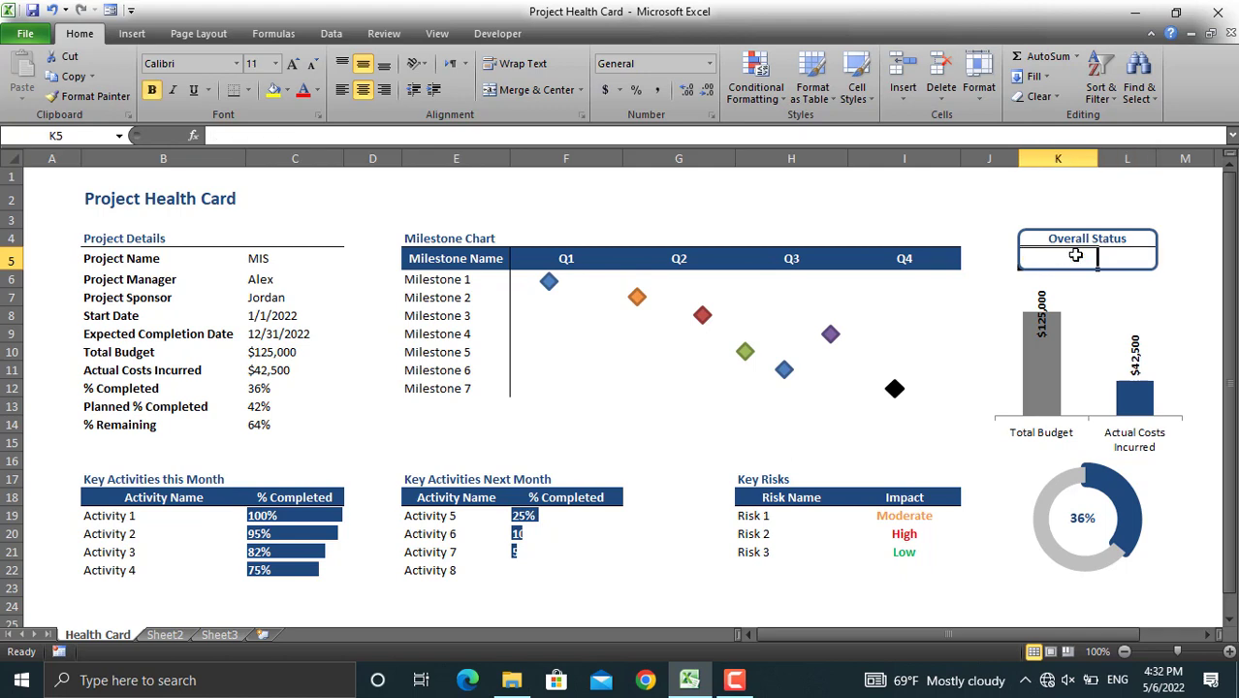
left_click(1099, 322)
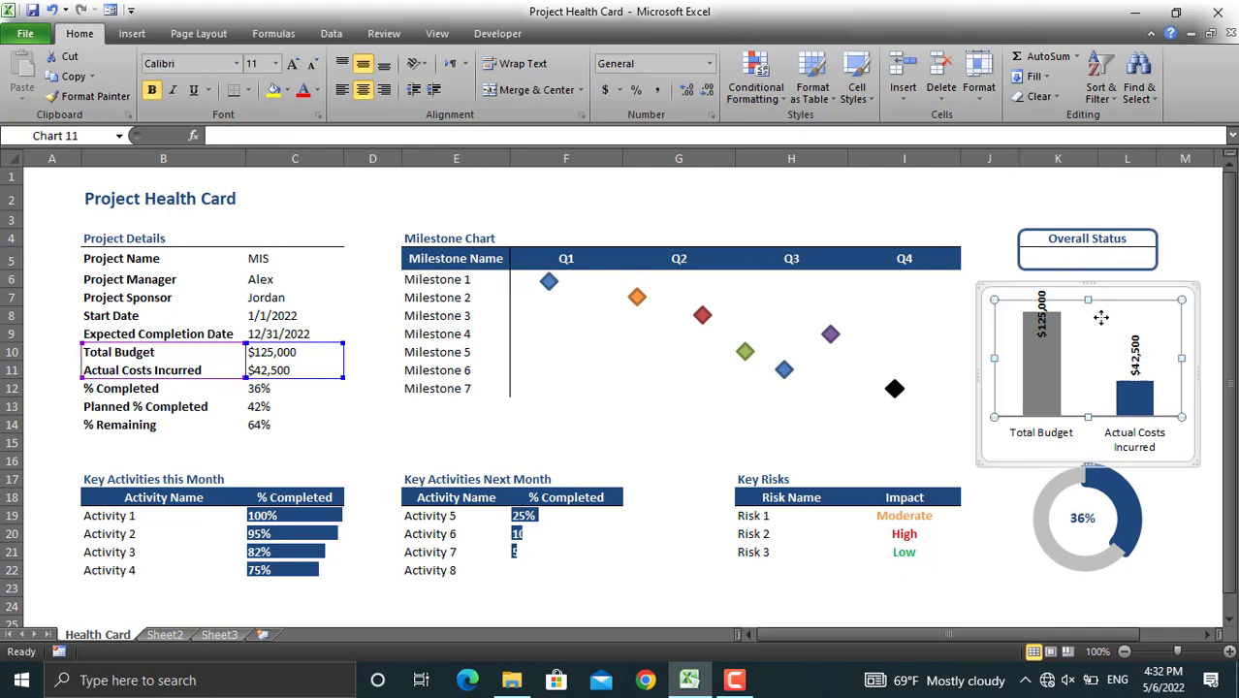
left_click(1071, 259)
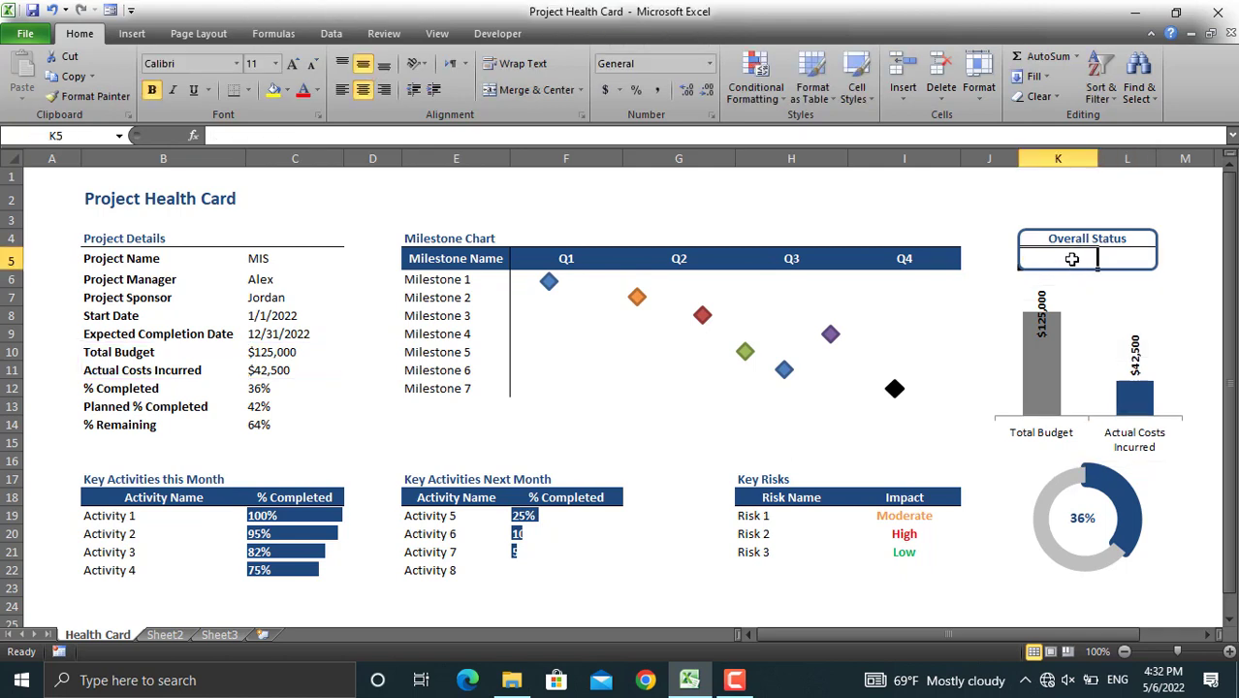
type("=")
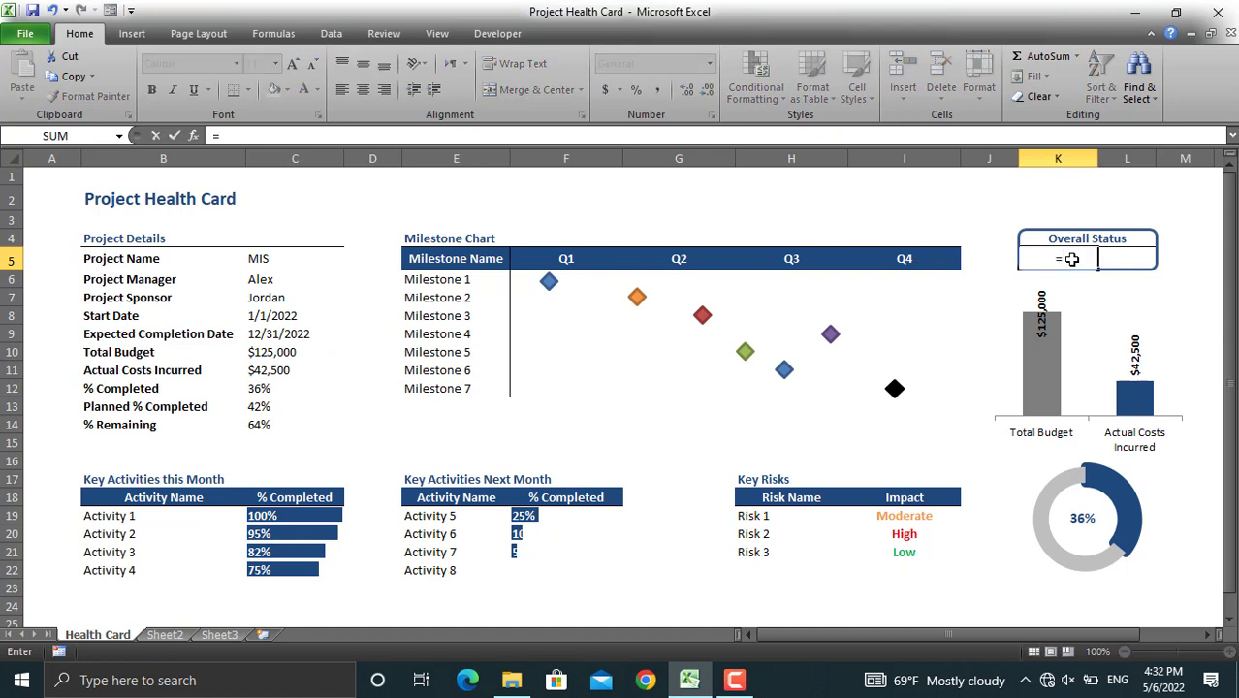
left_click(219, 634)
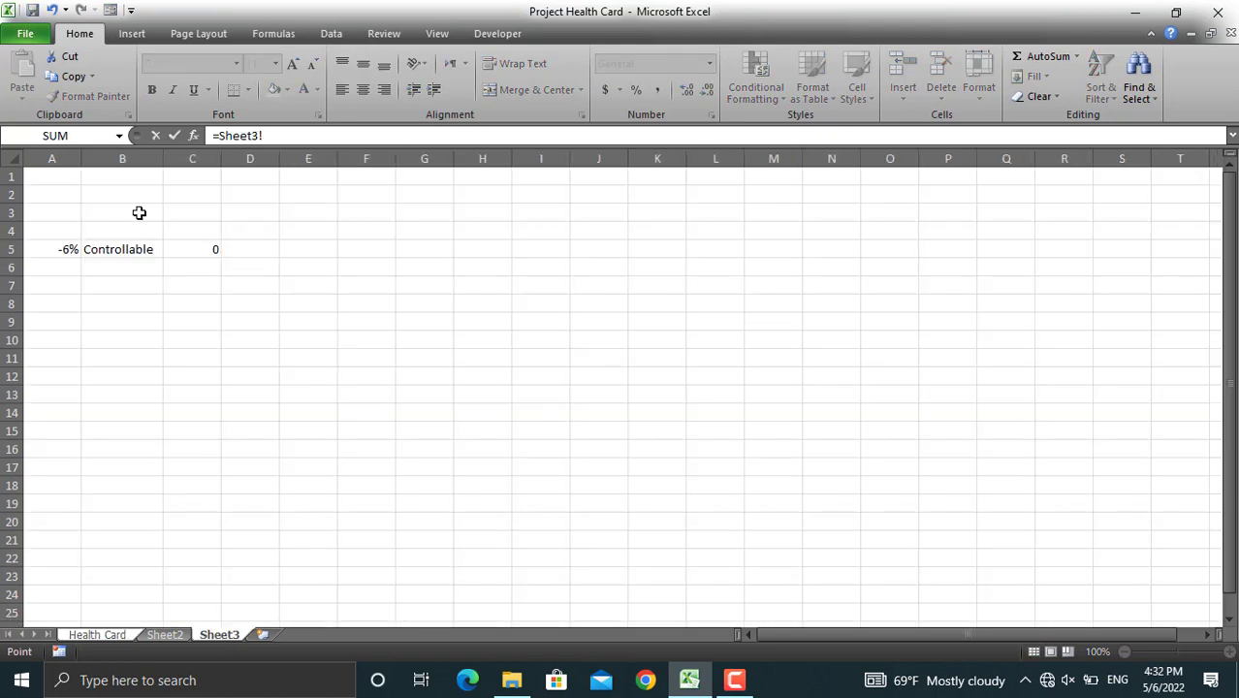
left_click(129, 248)
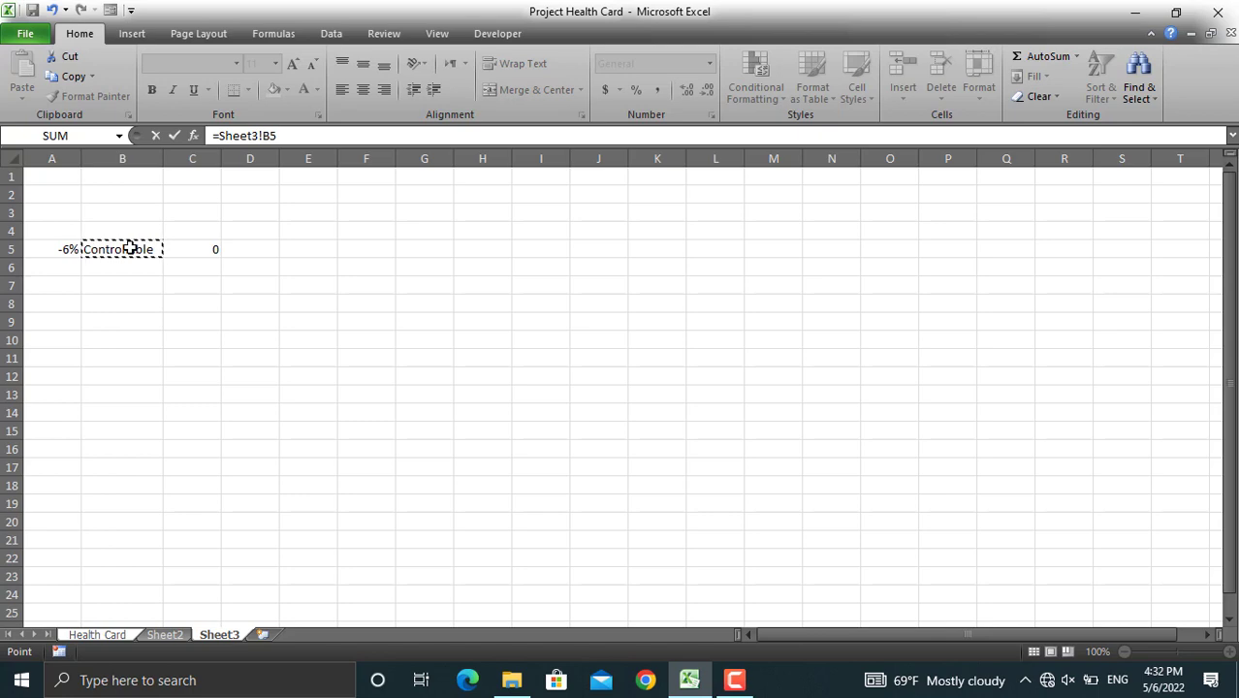
key("Return")
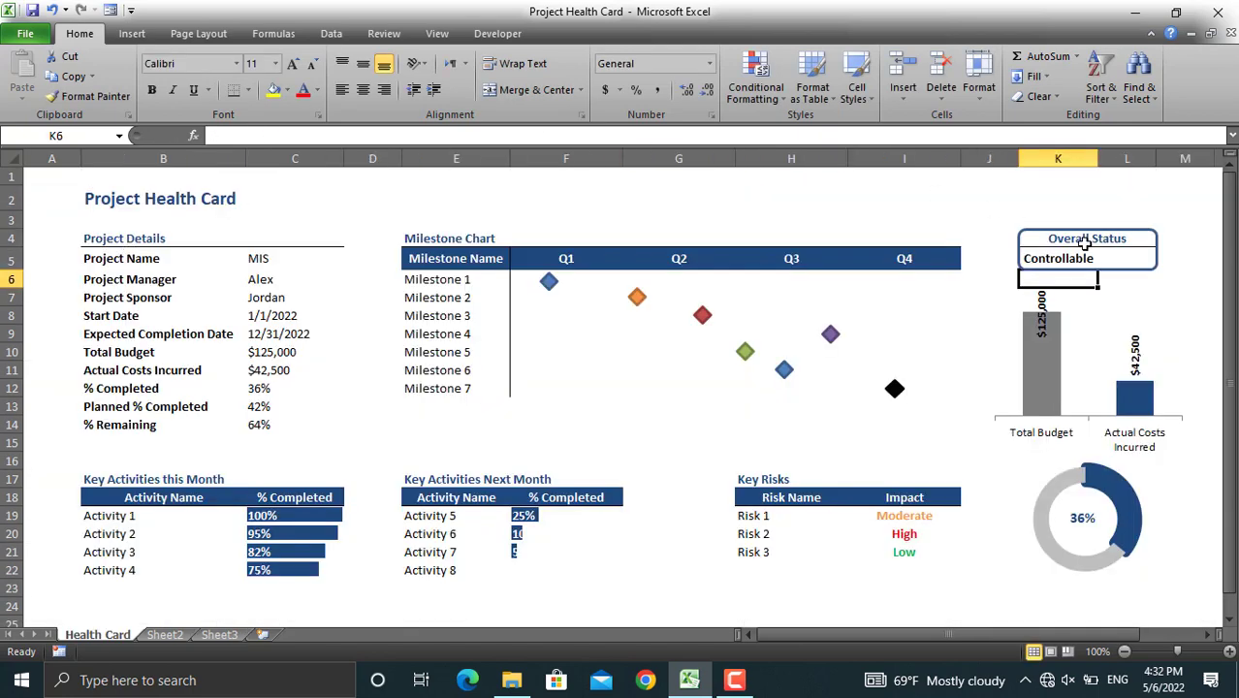
- Enter =Sheet3!C5 in L5 so it shows the indicator value 0
left_click(1111, 257)
type("=")
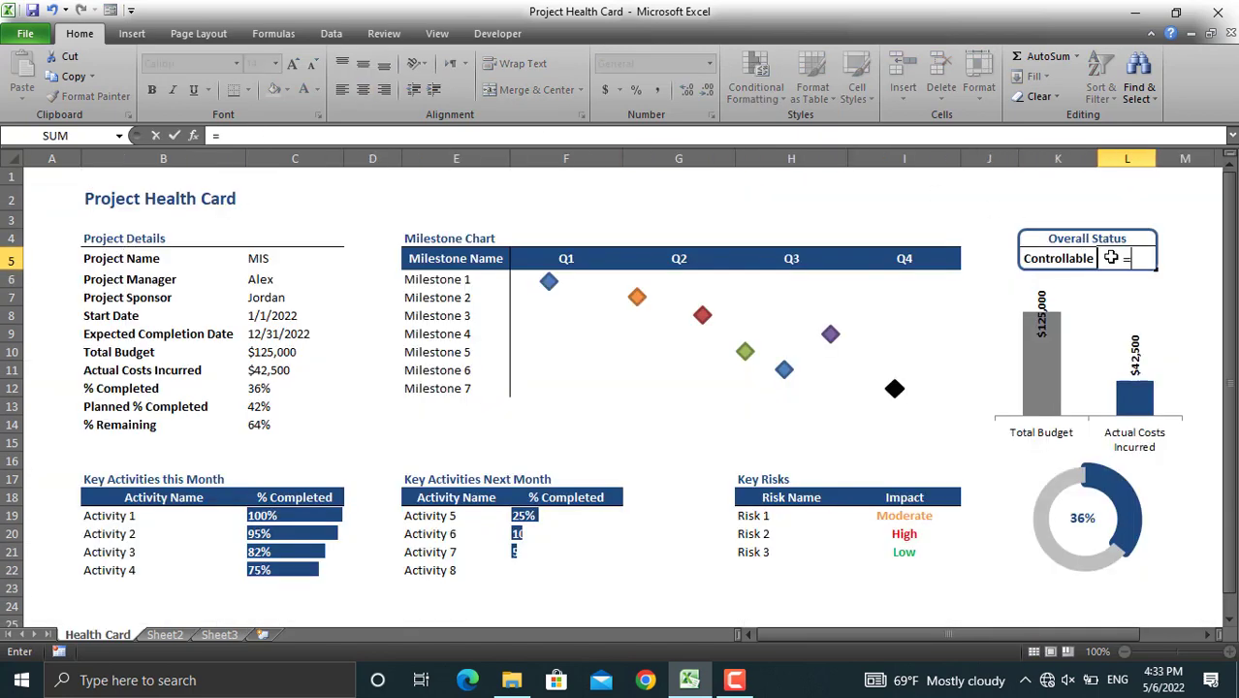
left_click(205, 636)
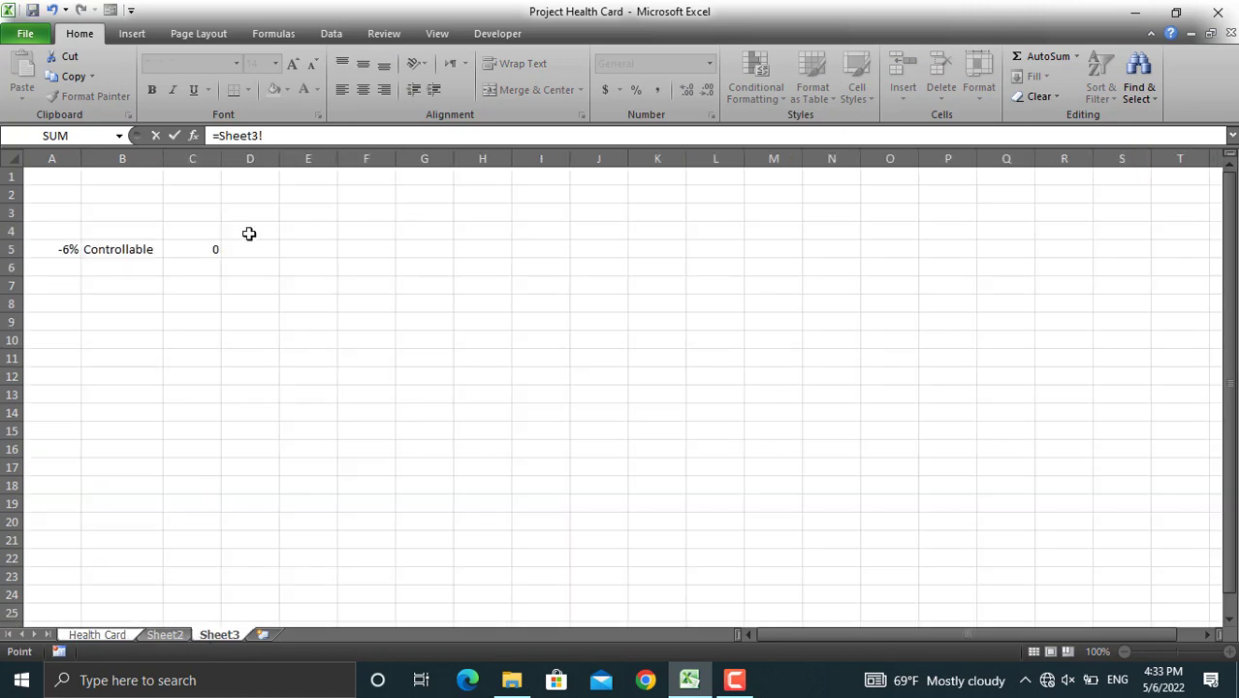
left_click(199, 250)
key("Return")
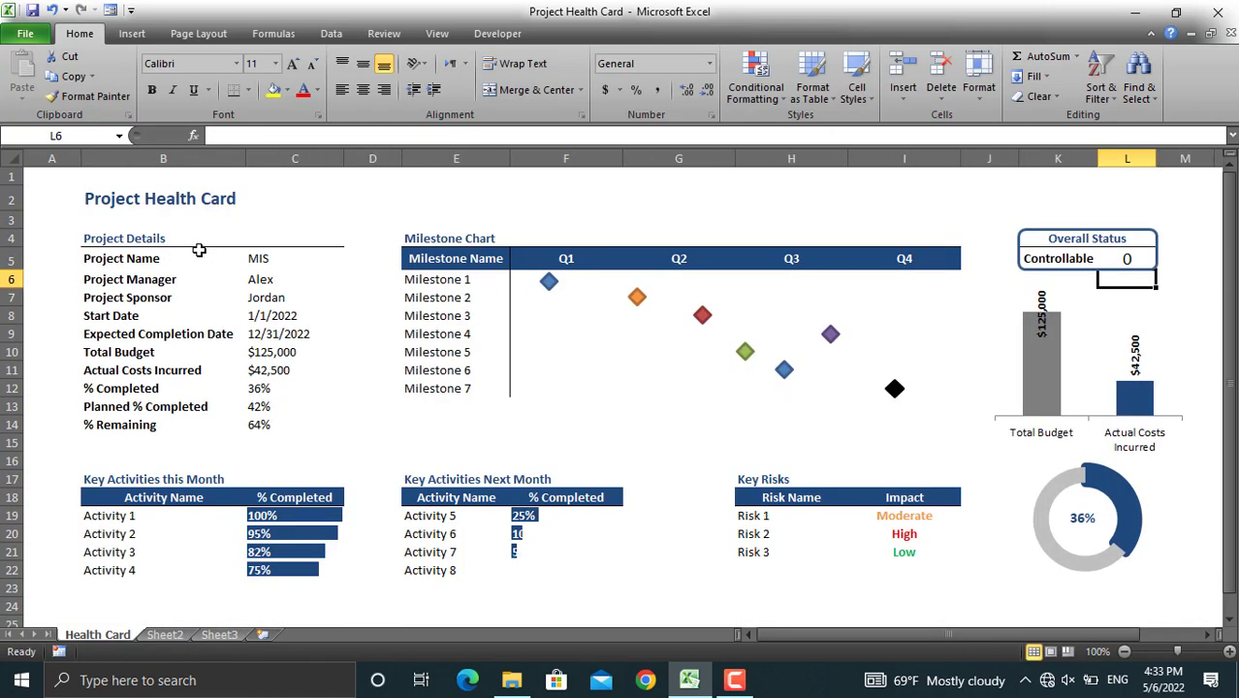
- Start a new custom Icon Sets rule for L5 via More Rules
left_click(1127, 258)
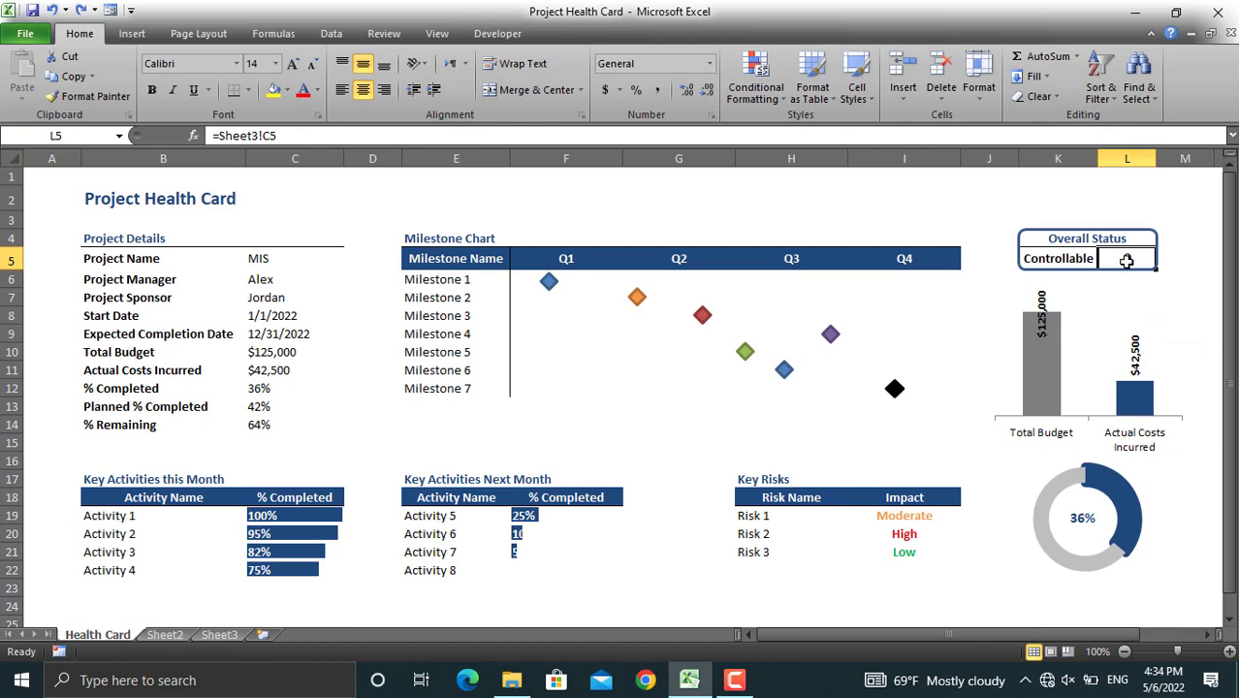
left_click(773, 87)
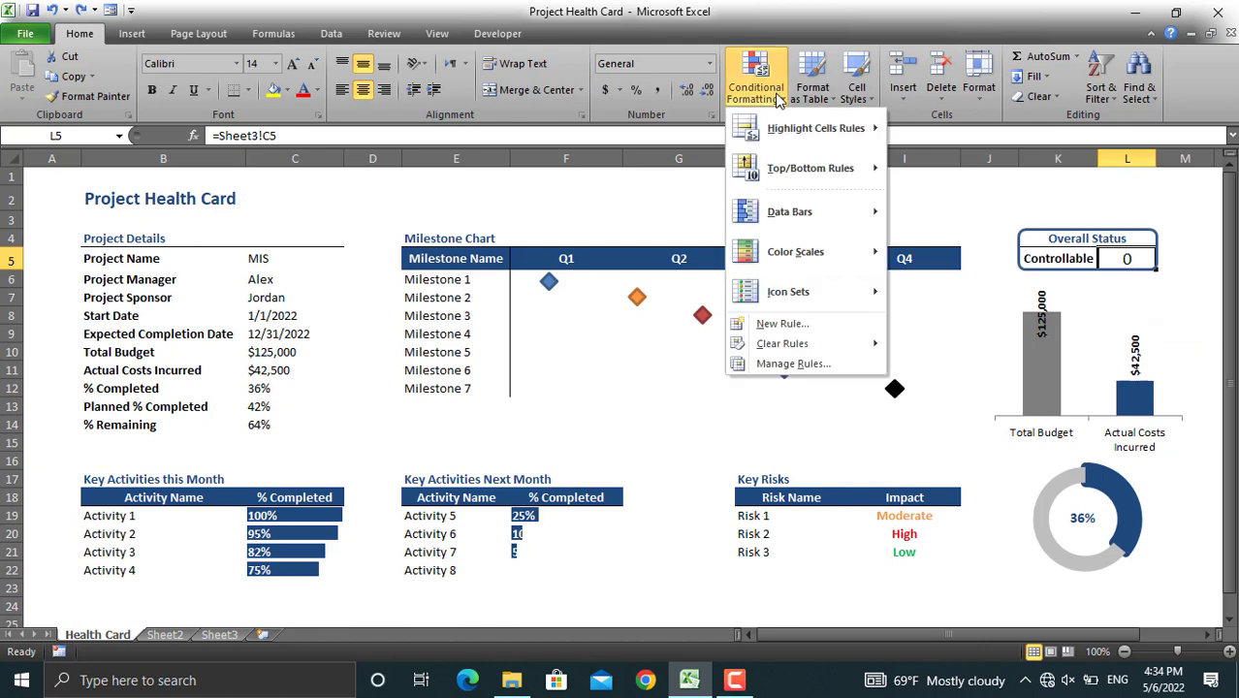
mouse_move(814, 291)
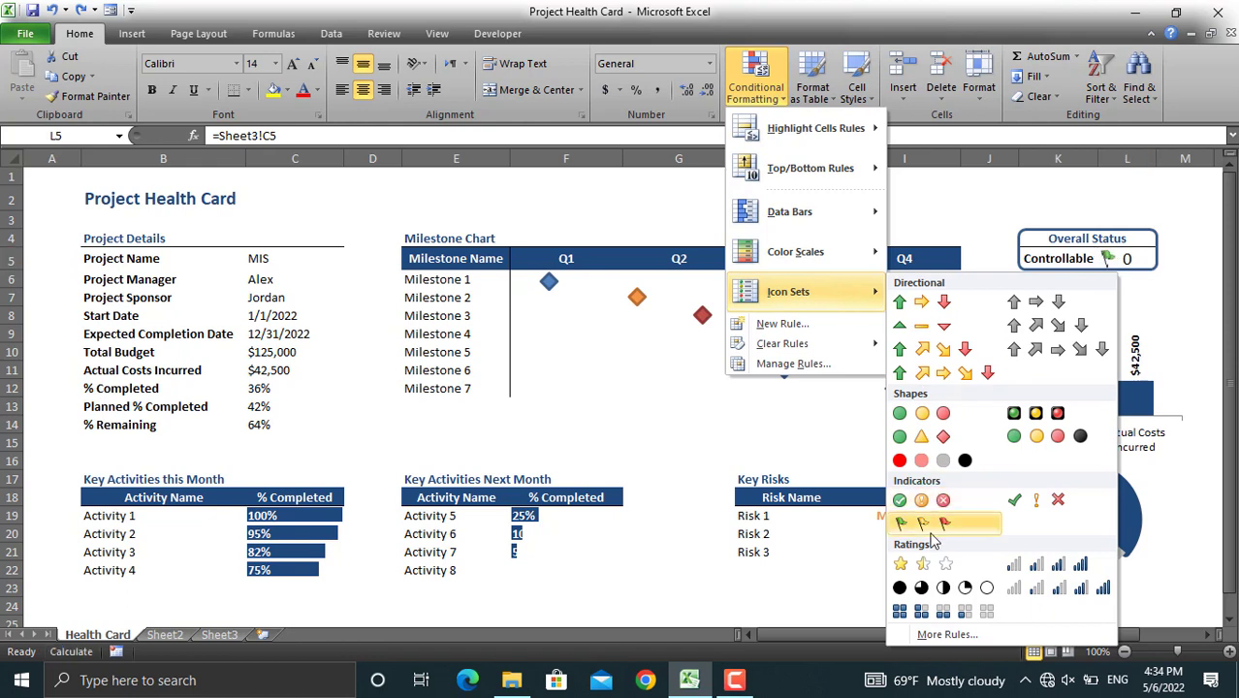
left_click(922, 638)
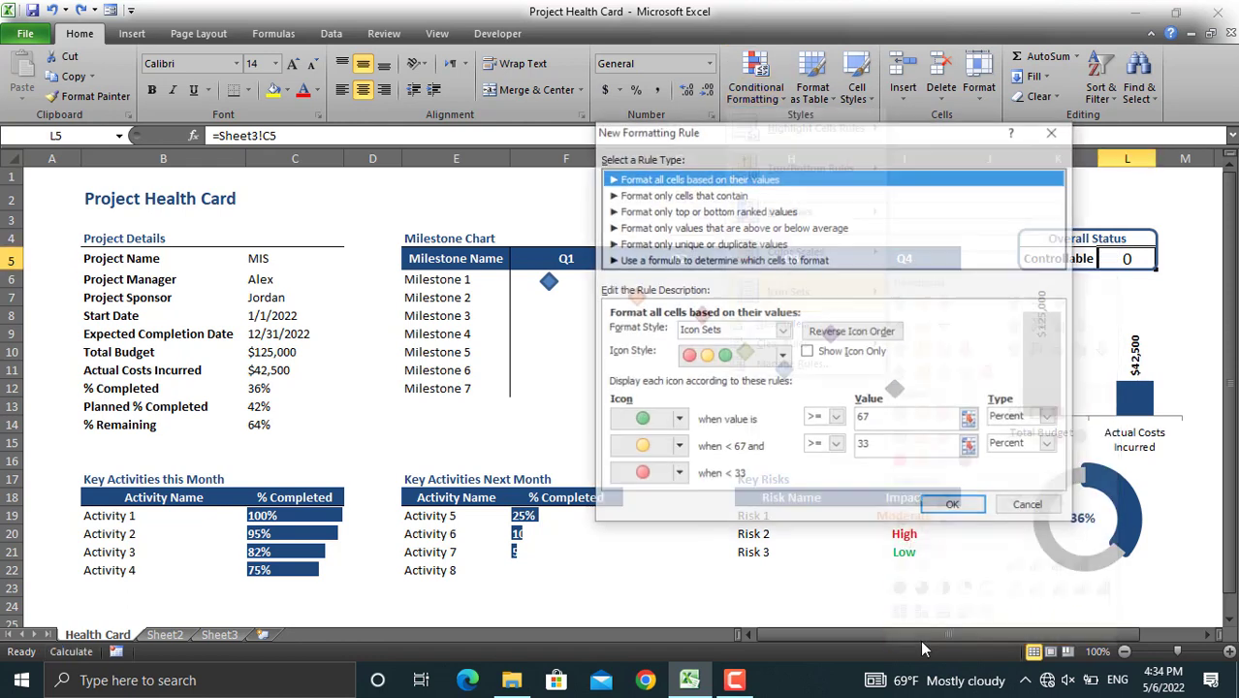
- Set both thresholds to Number type, green at 1 and yellow at 0, showing icons only
left_click(1050, 418)
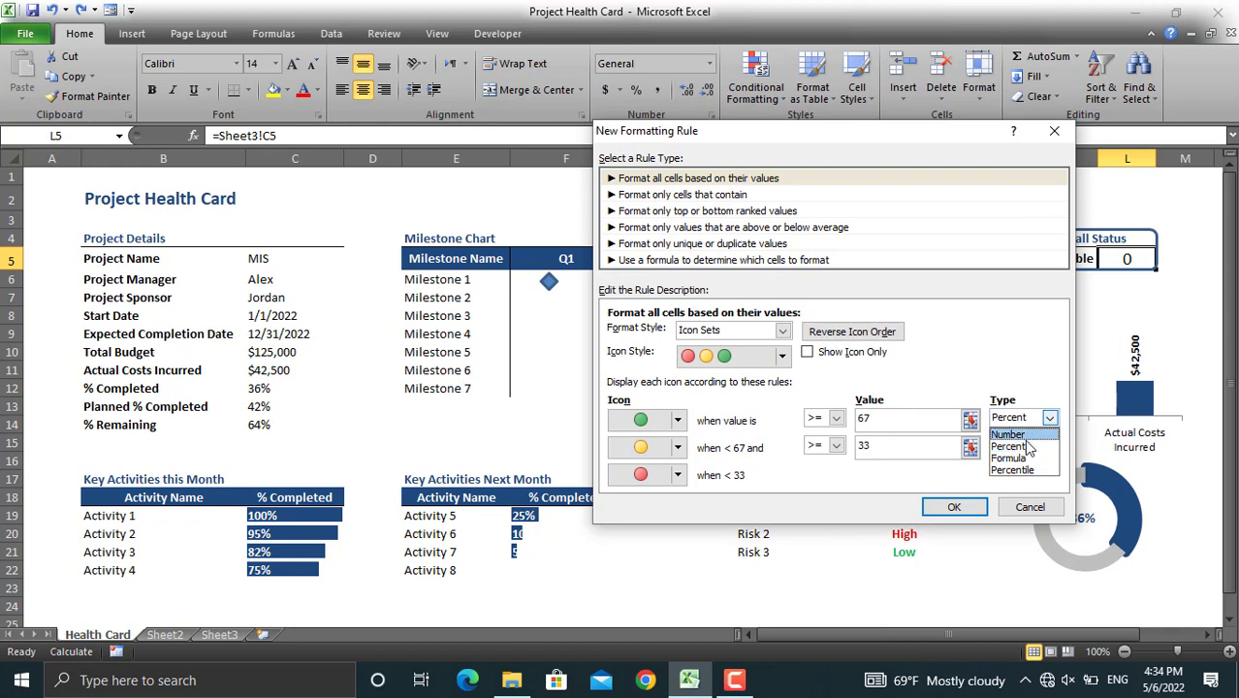
left_click(1010, 435)
left_click(1050, 445)
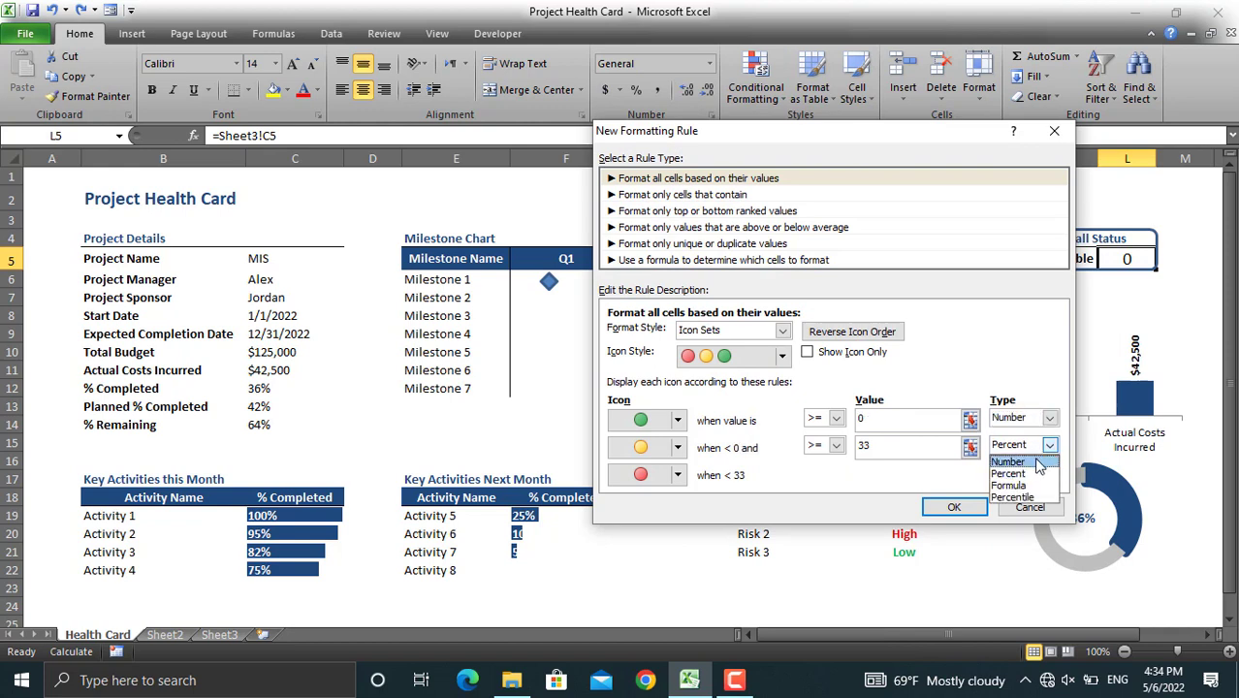
left_click(1033, 462)
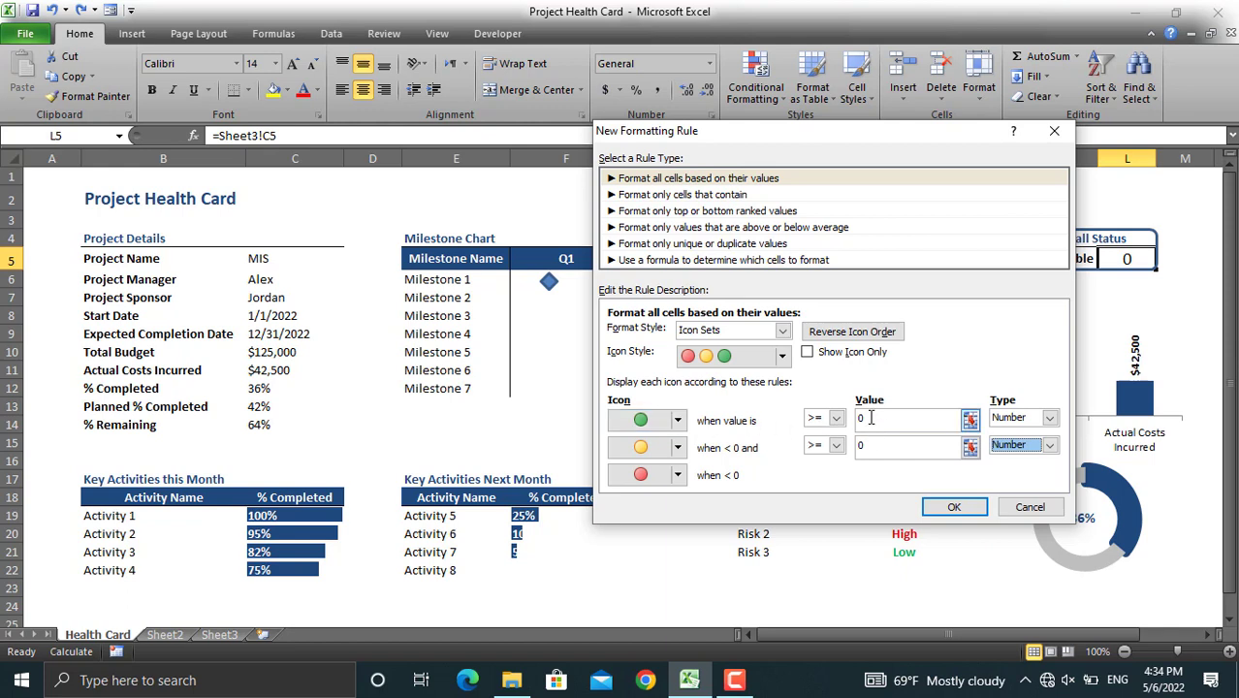
left_click_drag(870, 418, 848, 418)
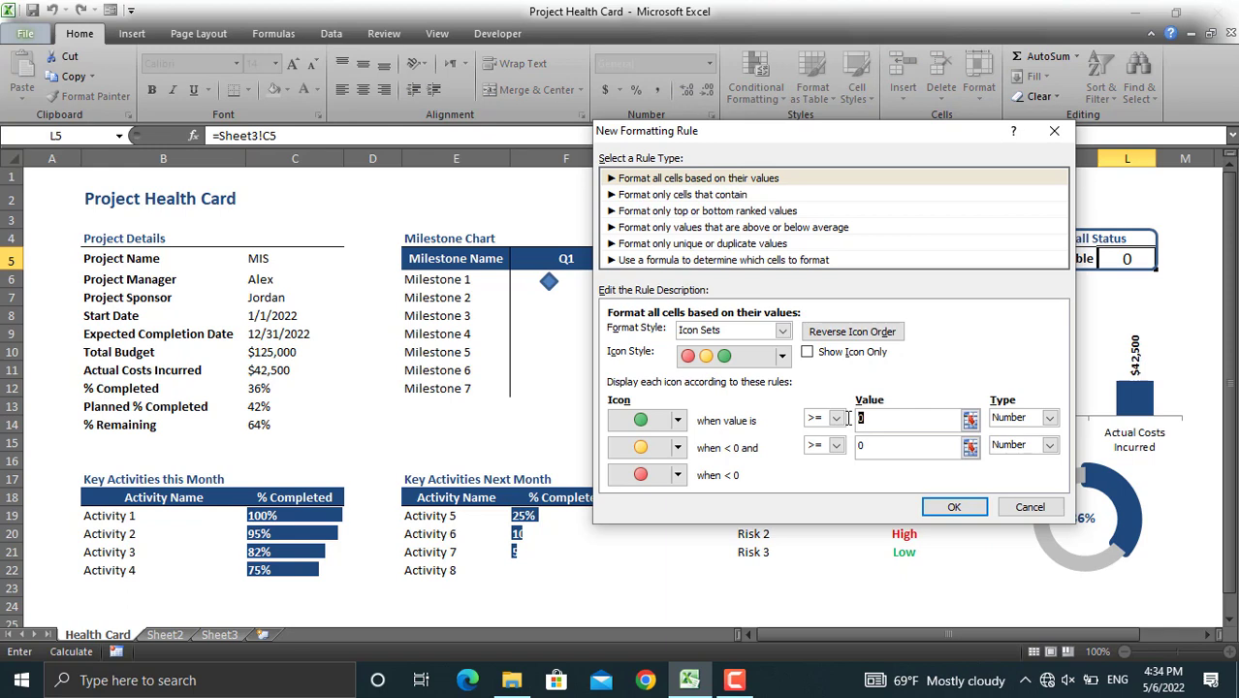
type("1")
left_click(833, 355)
- Apply the traffic-light rule to L5 and test % Completed at 60%
left_click(952, 507)
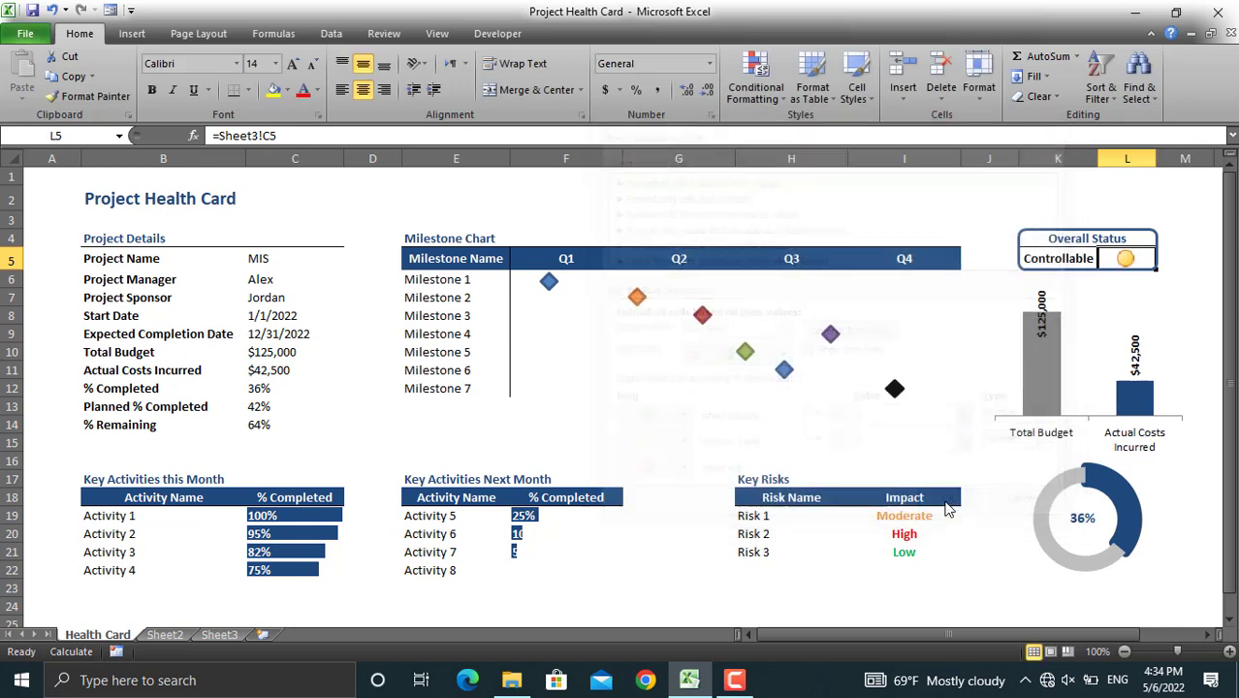
left_click(257, 390)
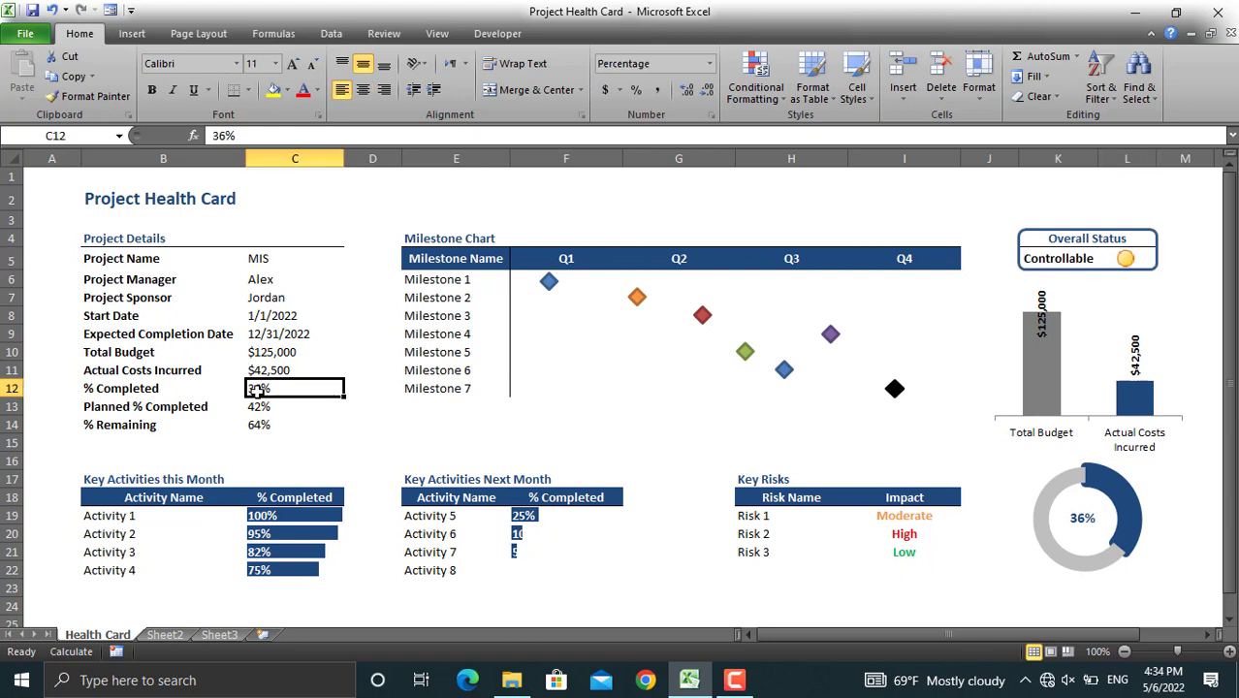
type("60")
key("Return")
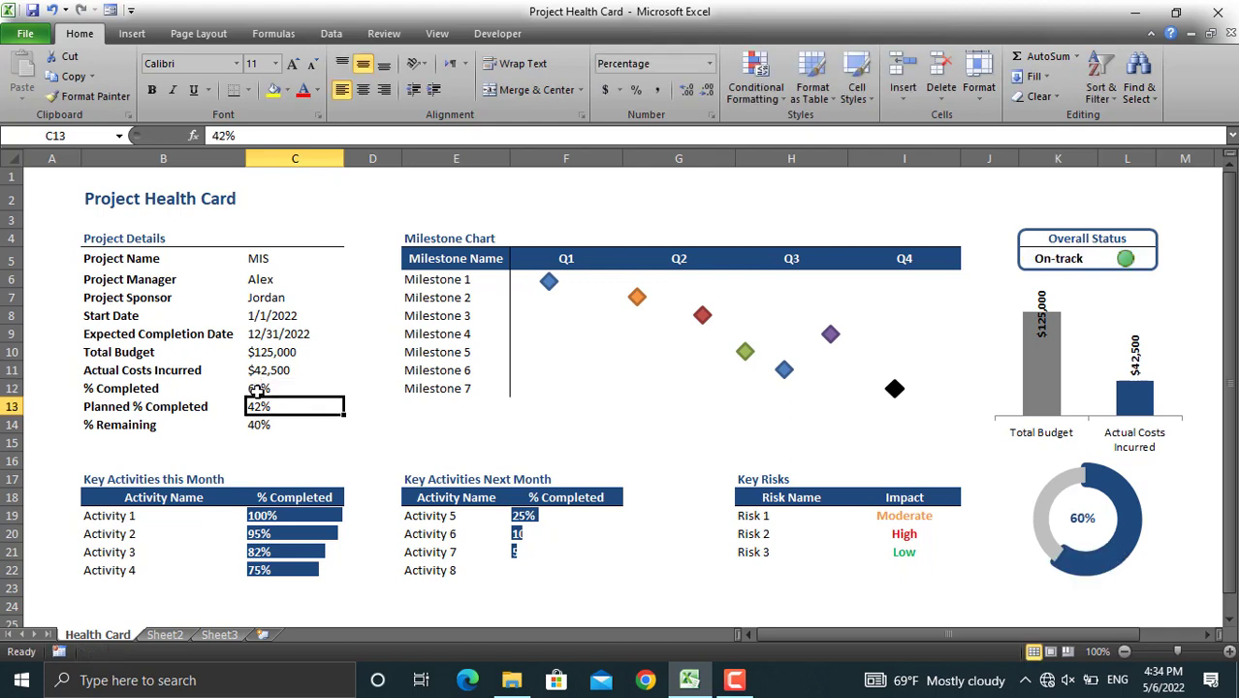
- Set % Completed to 15% so Overall Status shows Delayed with a red light
left_click(256, 387)
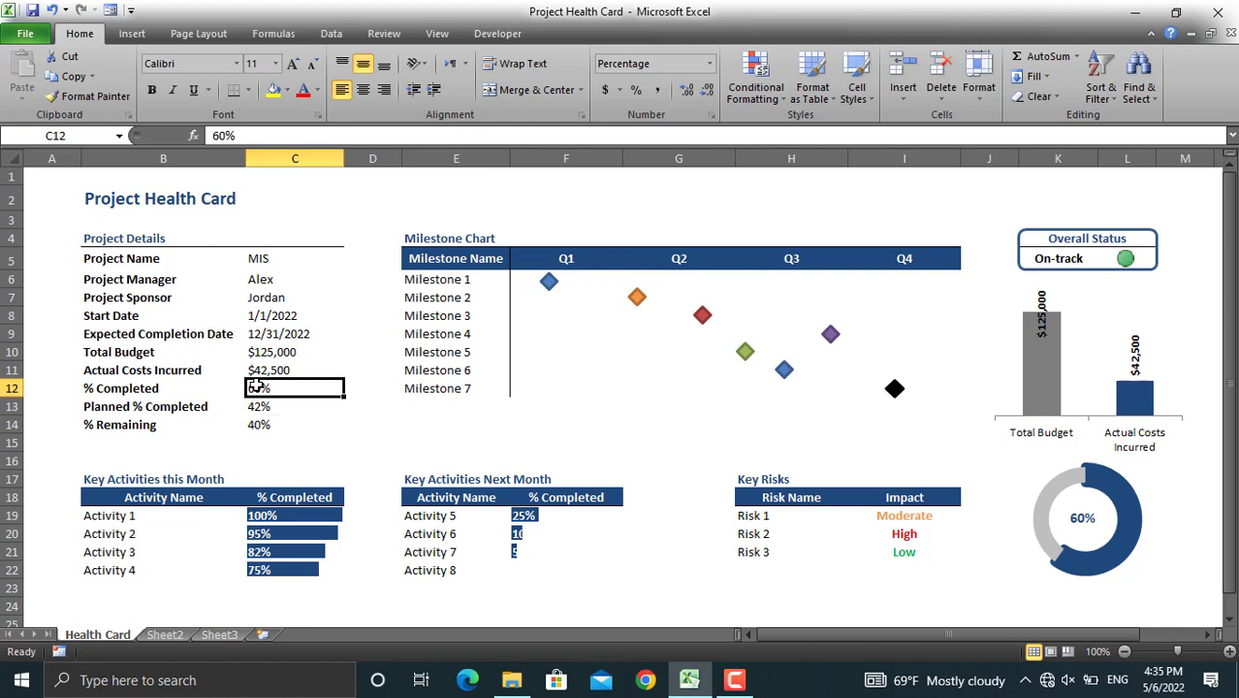
type("15")
key("Return")
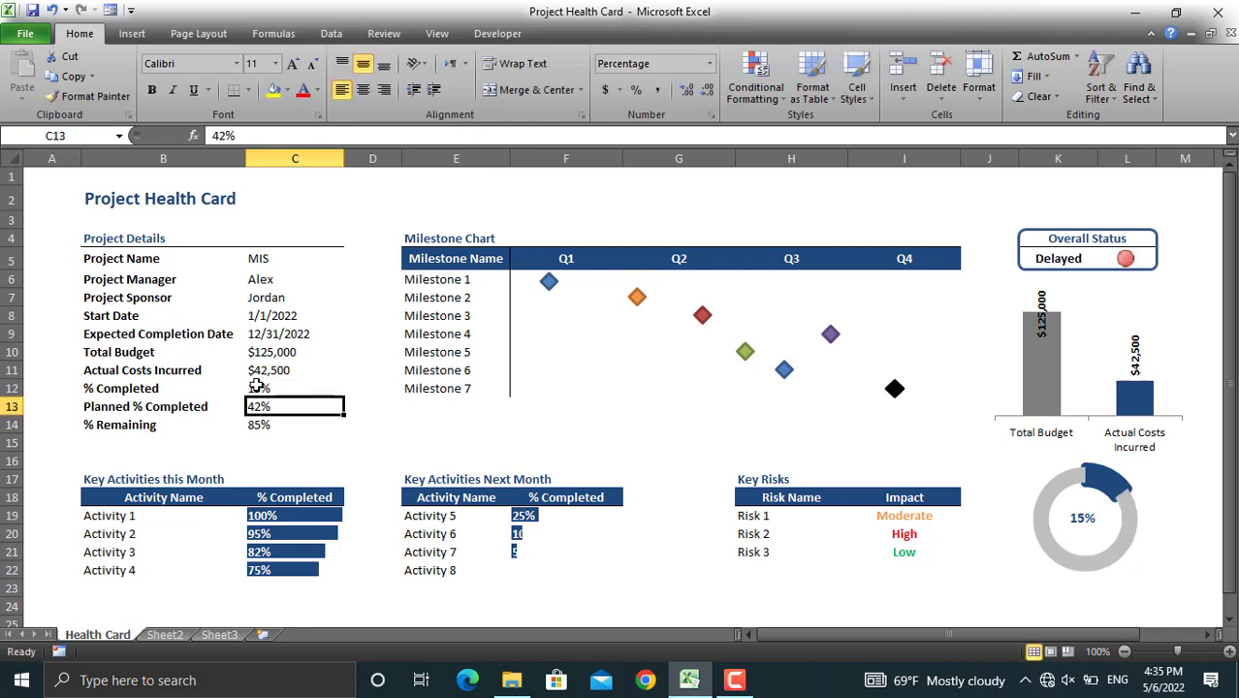